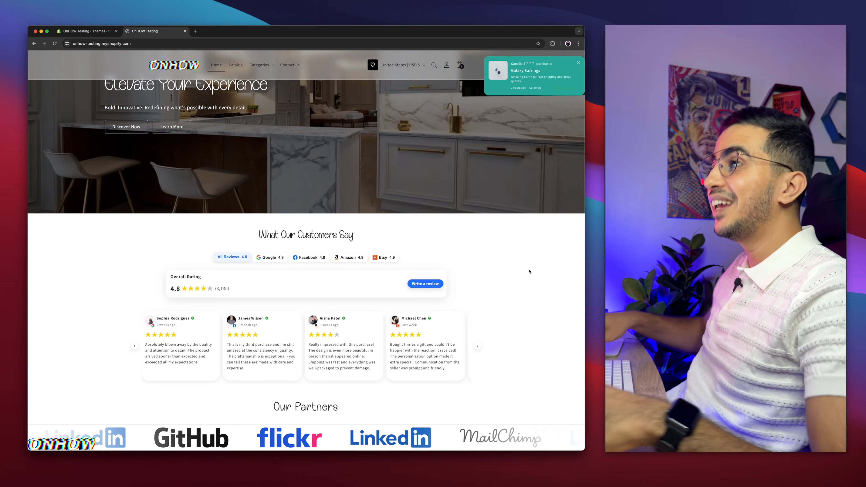
Look through the homepage's customer reviews section, switching between the Google, Facebook, Amazon and Etsy reviews
{"action": "scroll", "coordinate": [529, 271], "scroll_direction": "down", "scroll_amount": 3}
{"action": "scroll", "coordinate": [529, 272], "scroll_direction": "up", "scroll_amount": 4}
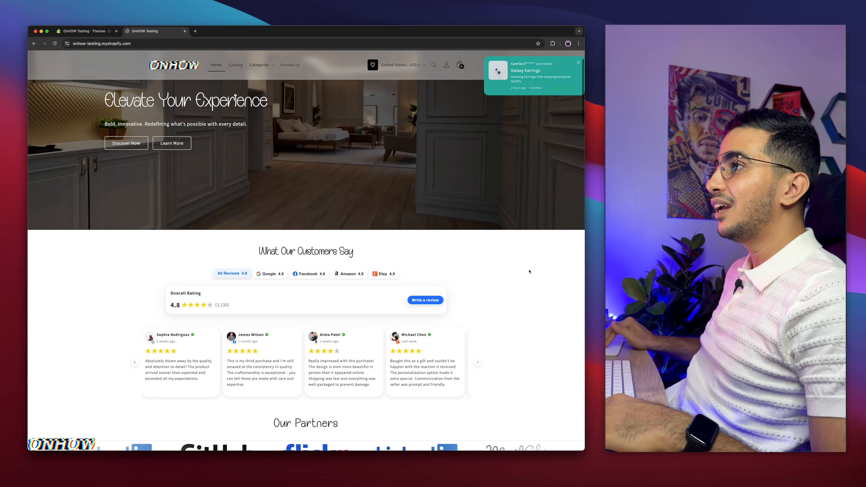
{"action": "scroll", "coordinate": [529, 271], "scroll_direction": "down", "scroll_amount": 1}
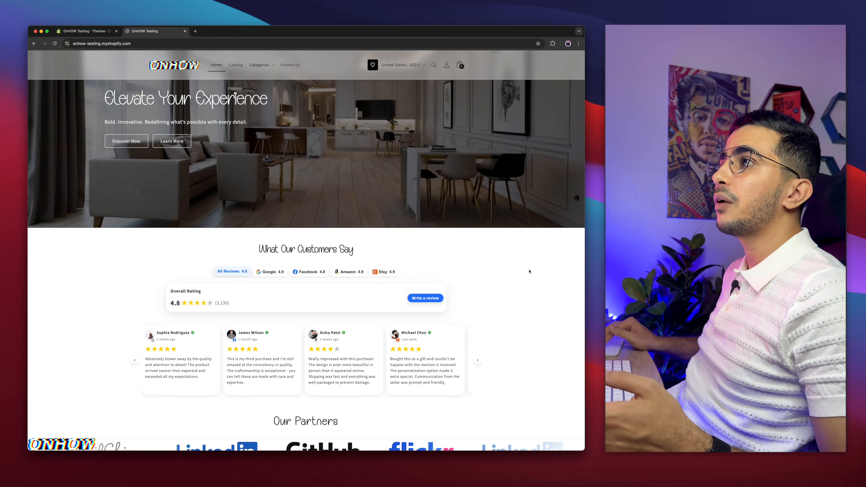
{"action": "scroll", "coordinate": [529, 272], "scroll_direction": "down", "scroll_amount": 1}
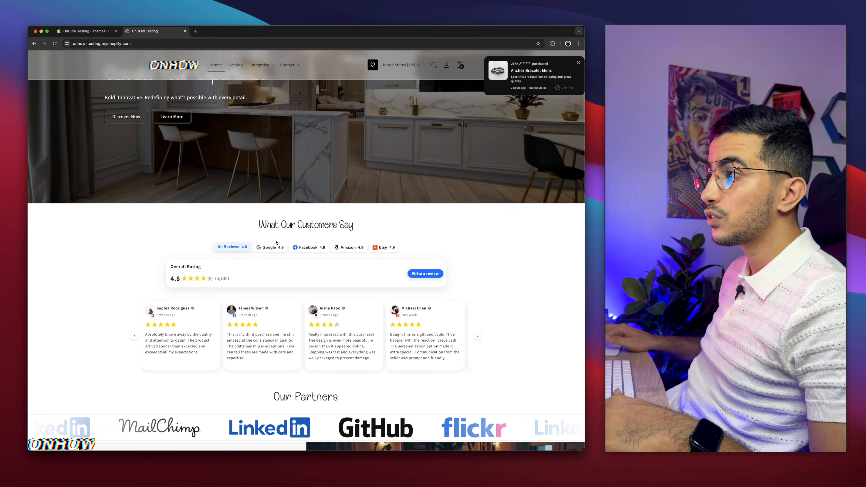
{"action": "left_click", "coordinate": [270, 247]}
{"action": "left_click", "coordinate": [308, 247]}
{"action": "left_click", "coordinate": [351, 247]}
{"action": "left_click", "coordinate": [383, 247]}
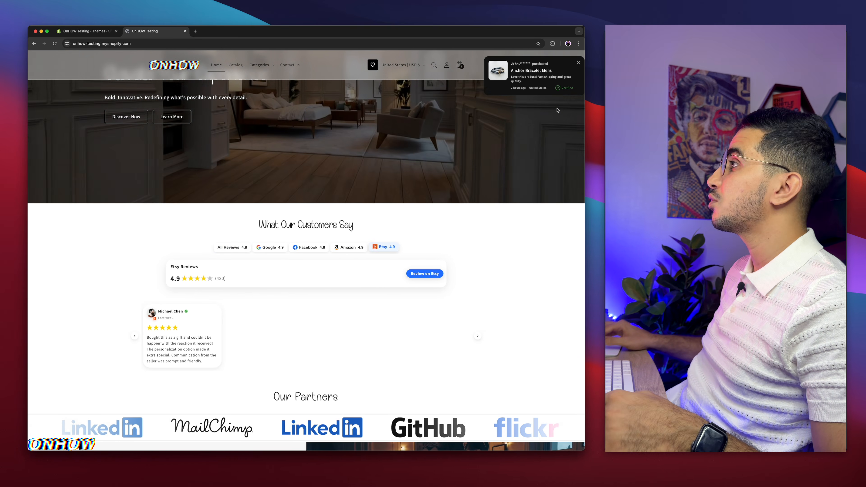
Examine the recent-purchase notification popup on the storefront up close
{"action": "scroll", "coordinate": [558, 110], "scroll_direction": "up", "scroll_amount": 5}
{"action": "scroll", "coordinate": [558, 110], "scroll_direction": "up", "scroll_amount": 2}
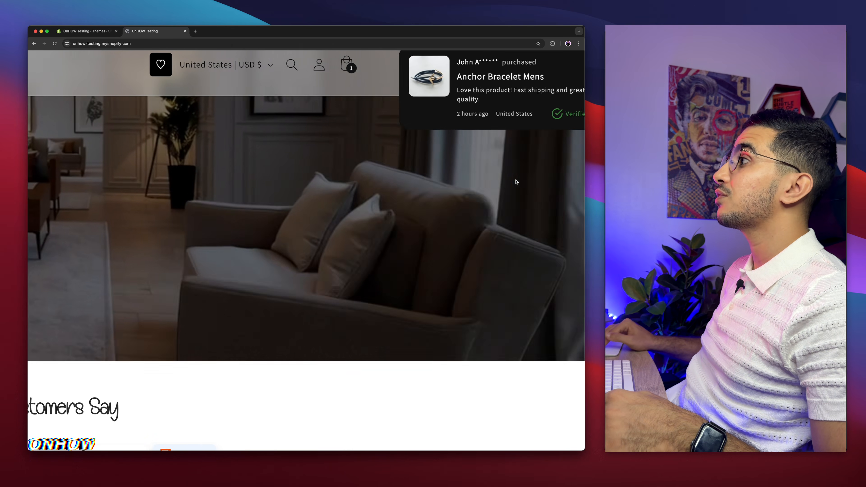
{"action": "scroll", "coordinate": [516, 181], "scroll_direction": "right", "scroll_amount": 1}
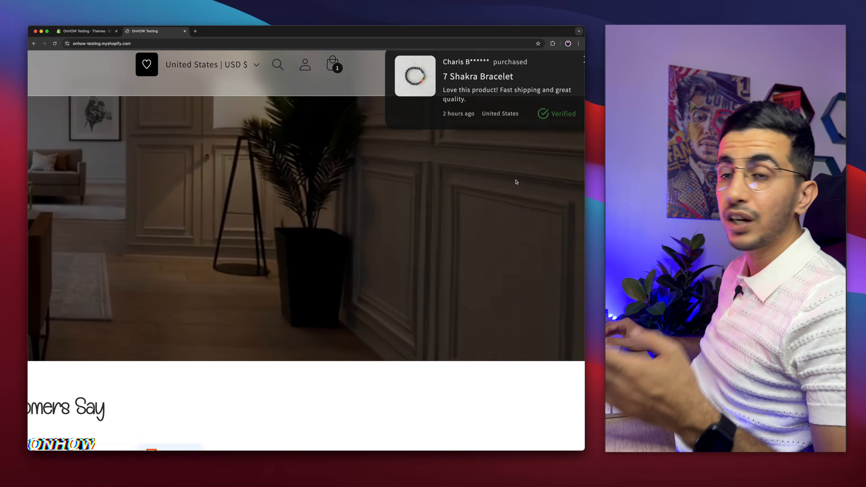
{"action": "scroll", "coordinate": [515, 183], "scroll_direction": "down", "scroll_amount": 5}
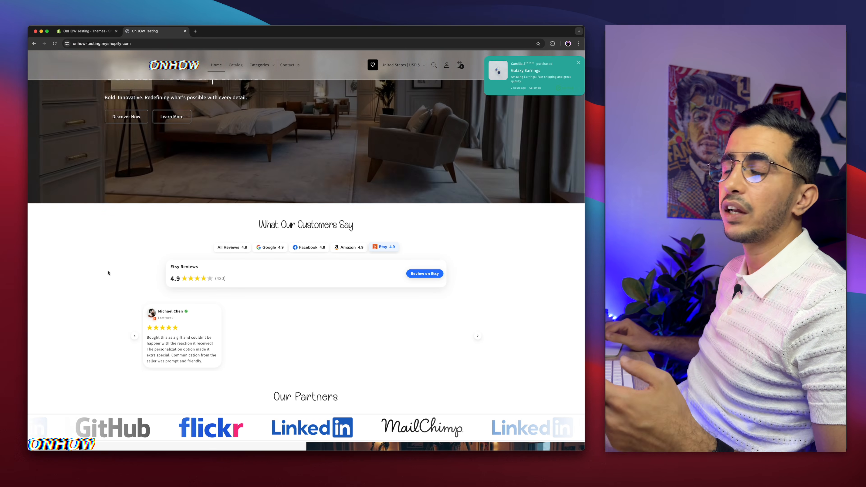
Read the cart reminder popup, highlight its item count, and dismiss the popup
{"action": "mouse_move", "coordinate": [148, 28]}
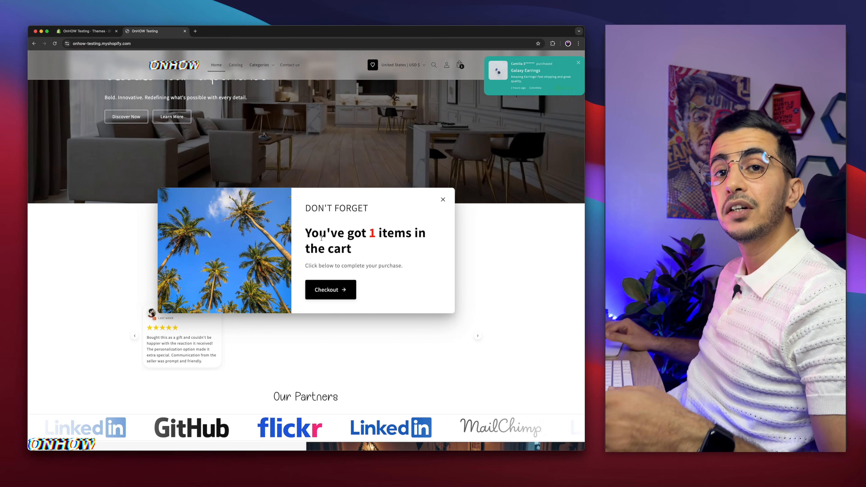
{"action": "left_click_drag", "start_coordinate": [367, 229], "coordinate": [392, 232]}
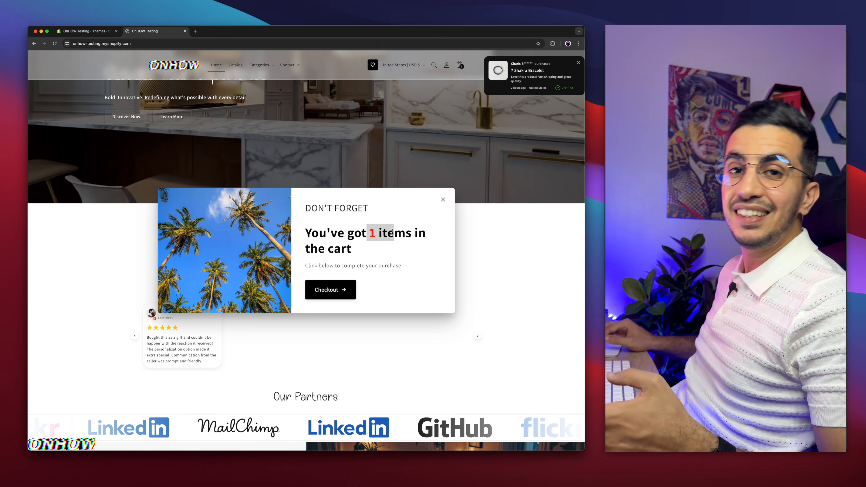
{"action": "left_click", "coordinate": [442, 201]}
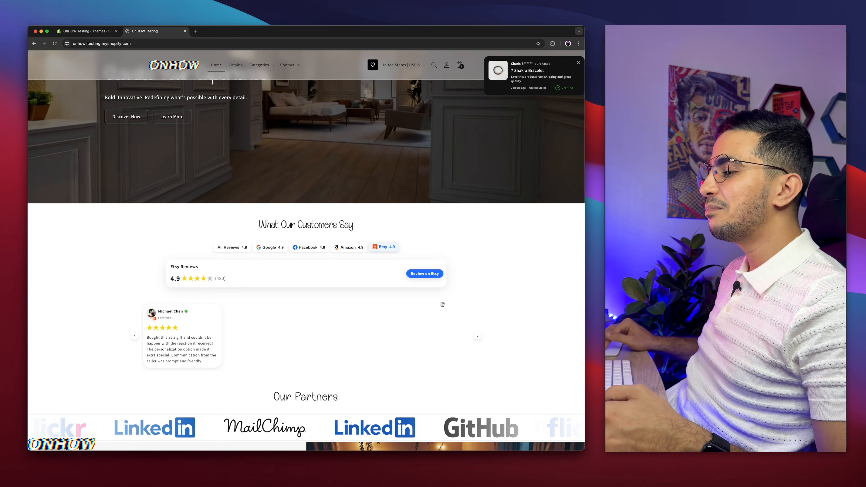
Examine the live homepage's sections, from the partner logos, map and before-and-after slider to the collections, FAQ and featured videos
{"action": "scroll", "coordinate": [255, 363], "scroll_direction": "down", "scroll_amount": 3}
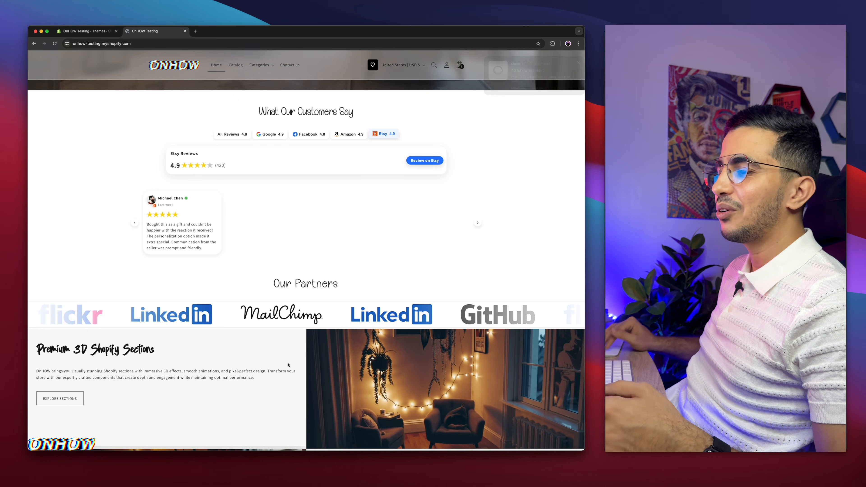
{"action": "scroll", "coordinate": [256, 363], "scroll_direction": "down", "scroll_amount": 4}
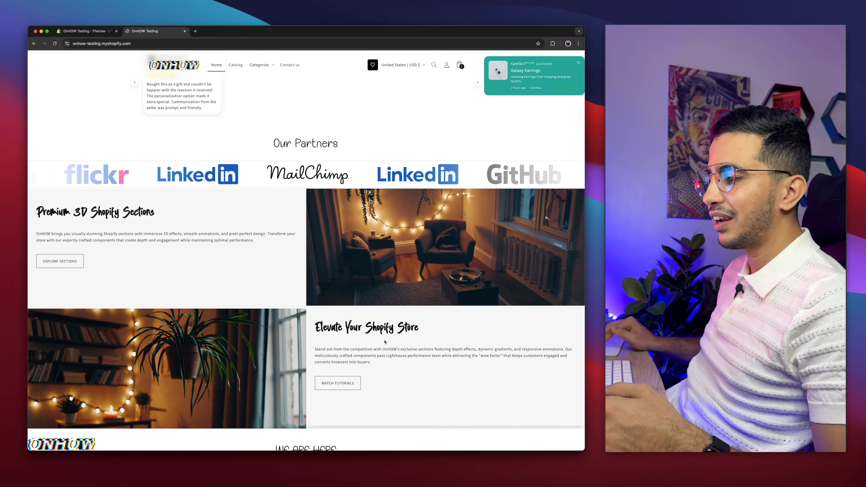
{"action": "scroll", "coordinate": [331, 351], "scroll_direction": "down", "scroll_amount": 12}
{"action": "scroll", "coordinate": [384, 342], "scroll_direction": "down", "scroll_amount": 15}
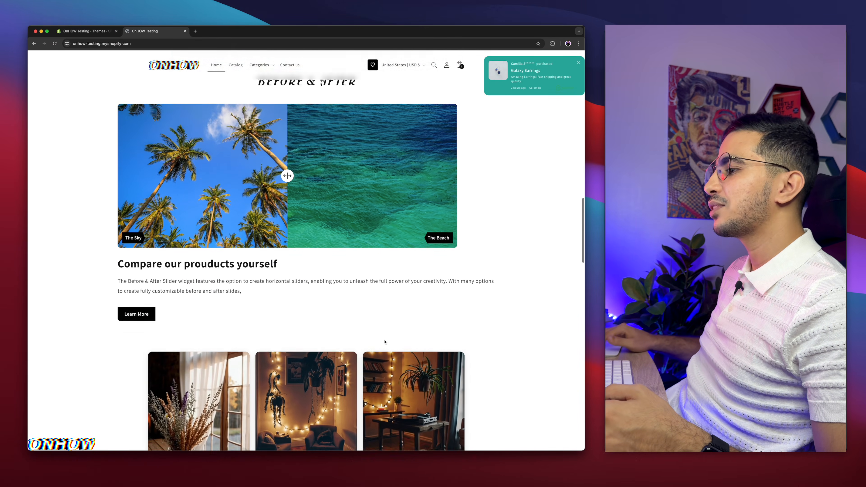
{"action": "scroll", "coordinate": [384, 342], "scroll_direction": "down", "scroll_amount": 7}
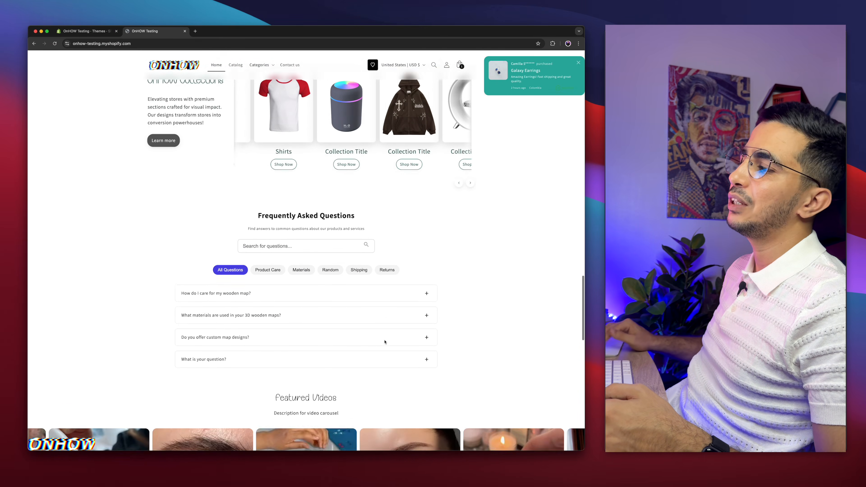
{"action": "scroll", "coordinate": [526, 310], "scroll_direction": "up", "scroll_amount": 8}
{"action": "scroll", "coordinate": [526, 310], "scroll_direction": "down", "scroll_amount": 15}
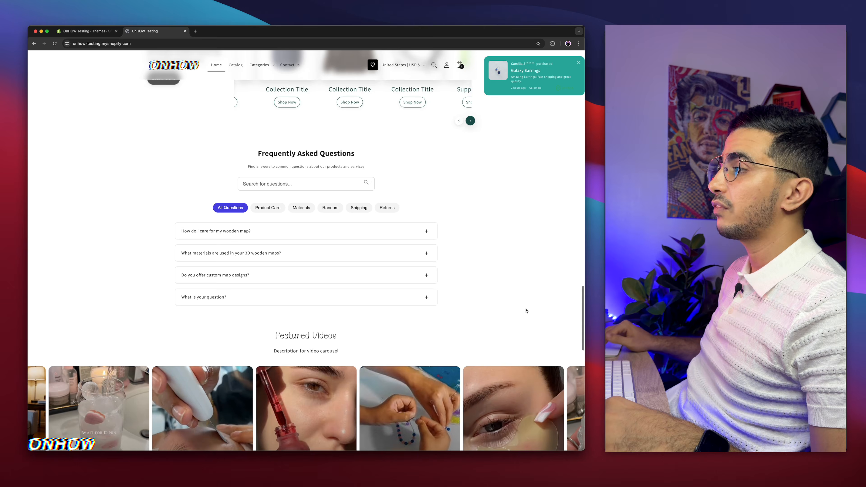
{"action": "scroll", "coordinate": [526, 310], "scroll_direction": "up", "scroll_amount": 20}
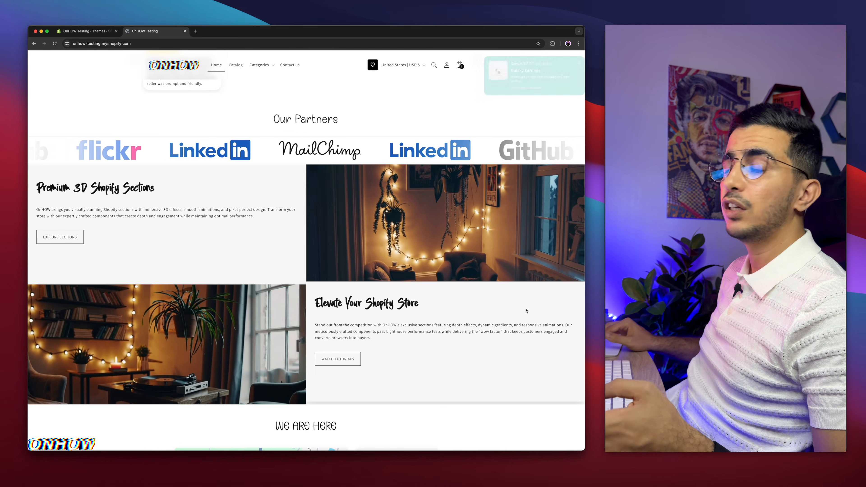
{"action": "scroll", "coordinate": [527, 310], "scroll_direction": "down", "scroll_amount": 5}
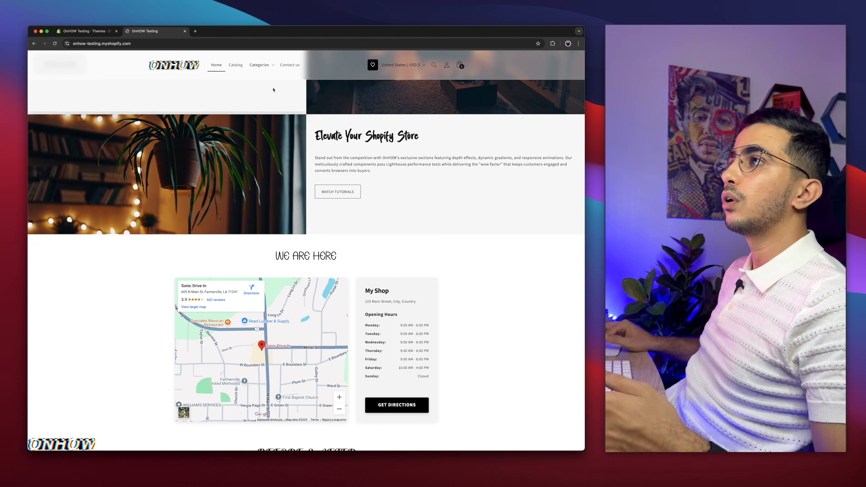
Close the live storefront and preview the first theme in the theme library, Horizon version 1.0.5
{"action": "left_click", "coordinate": [184, 31]}
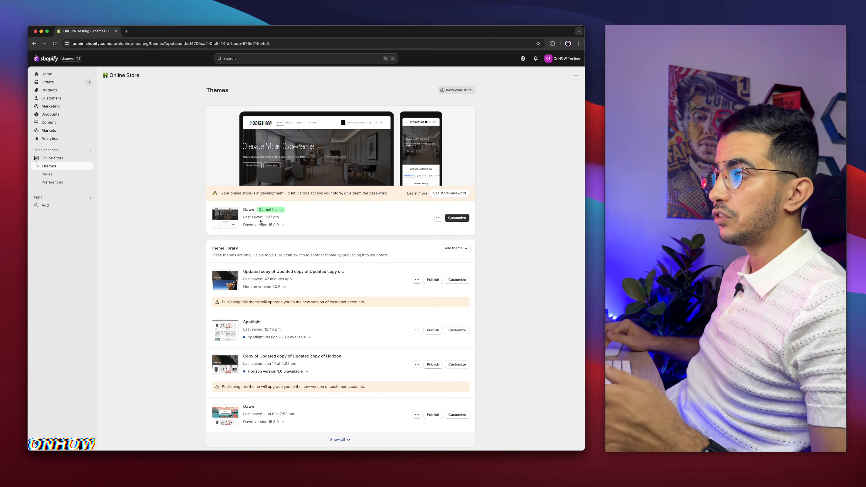
{"action": "left_click", "coordinate": [416, 279]}
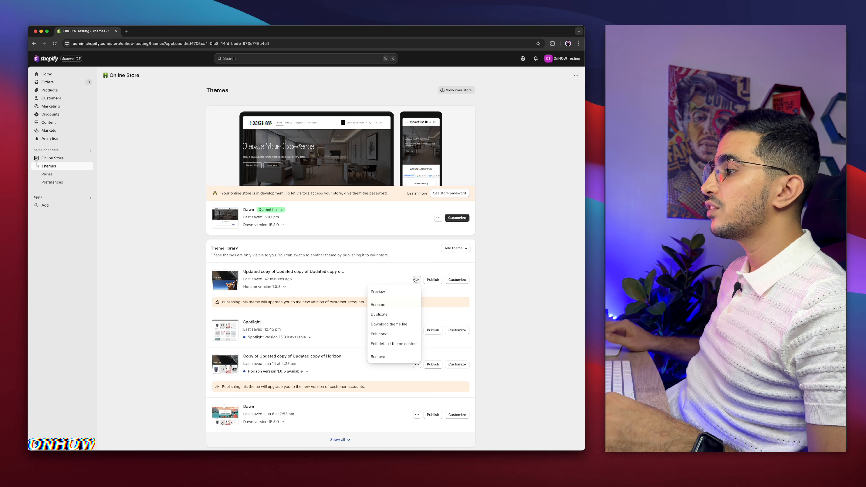
{"action": "left_click", "coordinate": [382, 290]}
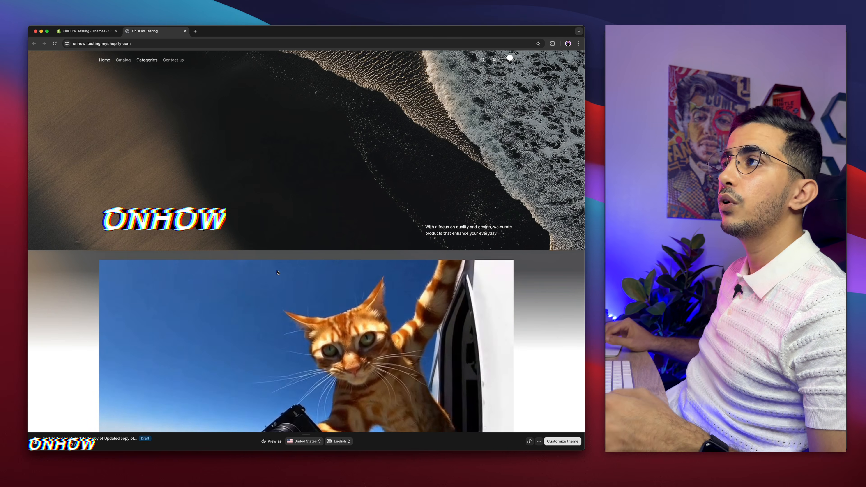
Examine the previewed Horizon homepage, including its hero banner, animated image and product grid
{"action": "scroll", "coordinate": [353, 161], "scroll_direction": "down", "scroll_amount": 15}
{"action": "scroll", "coordinate": [353, 162], "scroll_direction": "up", "scroll_amount": 10}
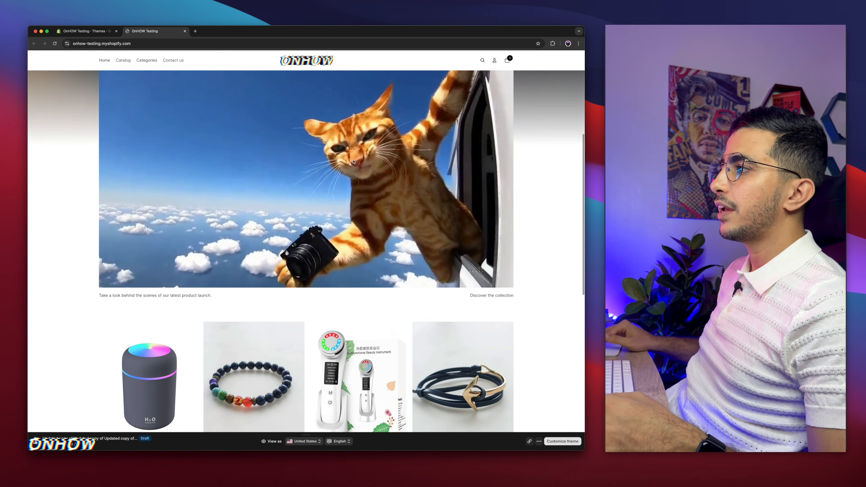
{"action": "scroll", "coordinate": [354, 162], "scroll_direction": "down", "scroll_amount": 4}
{"action": "scroll", "coordinate": [353, 162], "scroll_direction": "up", "scroll_amount": 1}
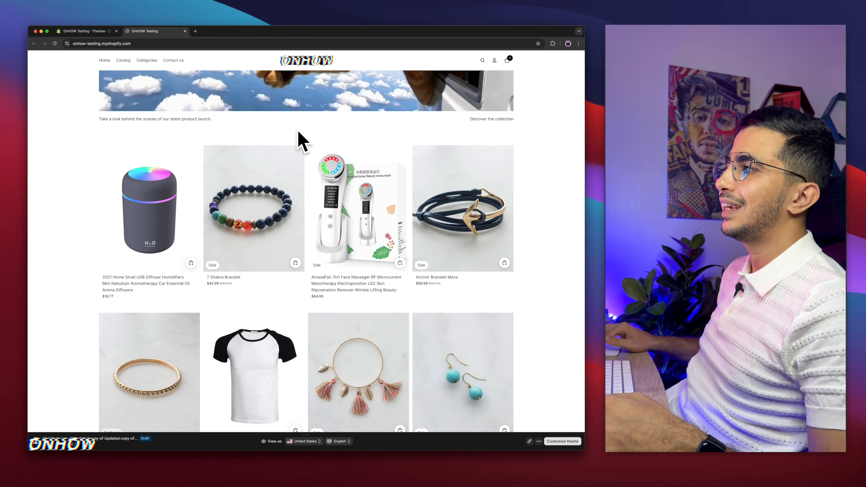
{"action": "scroll", "coordinate": [326, 278], "scroll_direction": "up", "scroll_amount": 5}
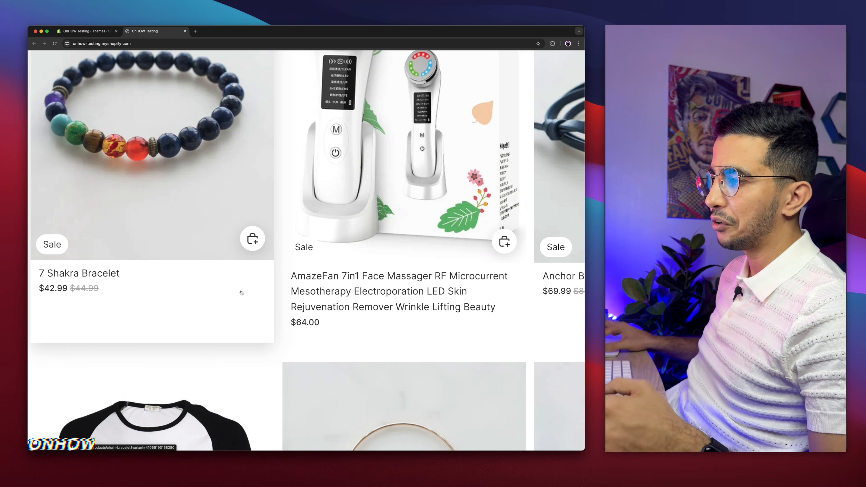
{"action": "scroll", "coordinate": [241, 293], "scroll_direction": "down", "scroll_amount": 5}
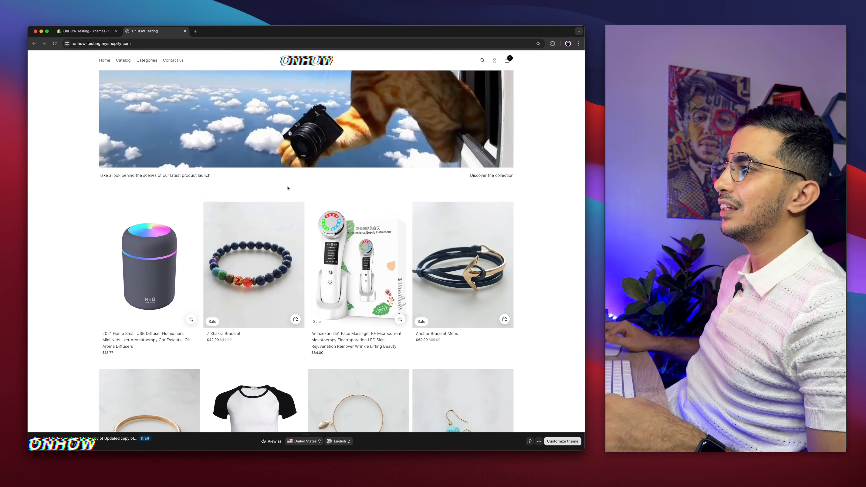
{"action": "scroll", "coordinate": [312, 191], "scroll_direction": "up", "scroll_amount": 6}
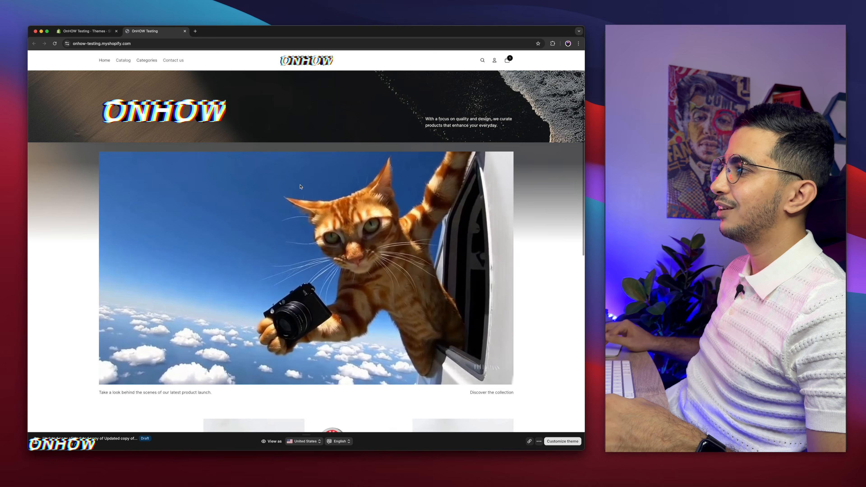
{"action": "scroll", "coordinate": [288, 270], "scroll_direction": "down", "scroll_amount": 4}
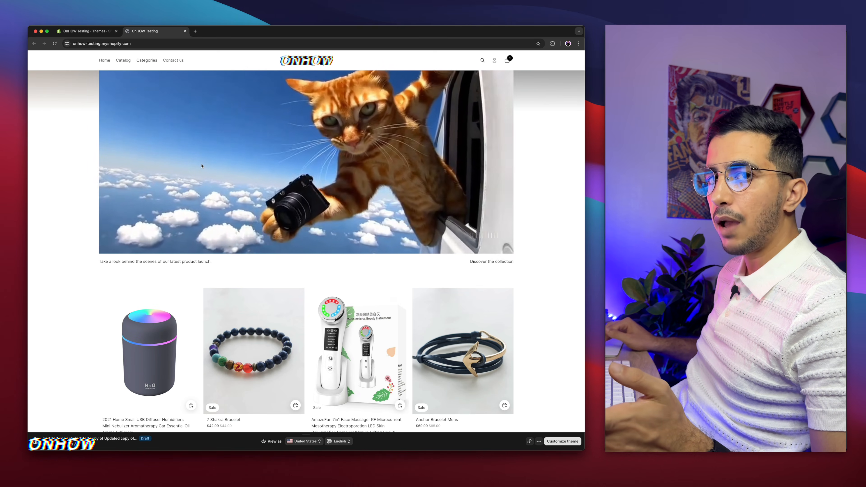
Return to the Shopify themes page and open the code of the first library theme, Horizon version 1.0.5
{"action": "left_click", "coordinate": [78, 32]}
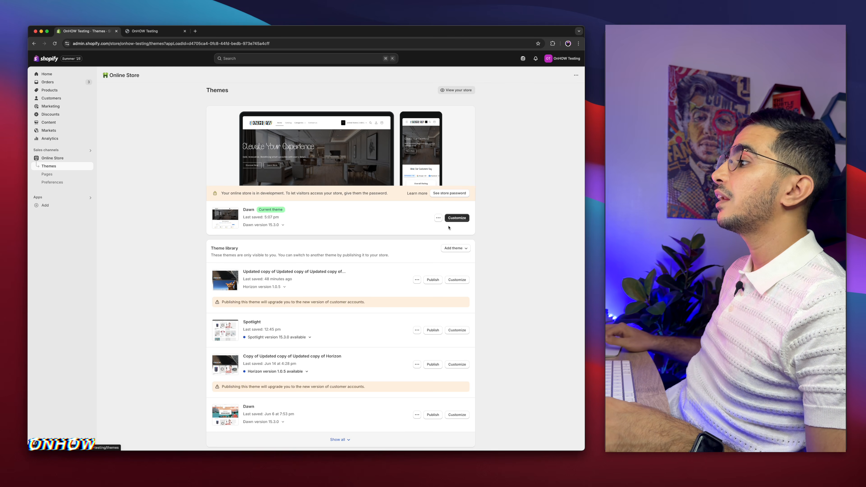
{"action": "left_click", "coordinate": [438, 217]}
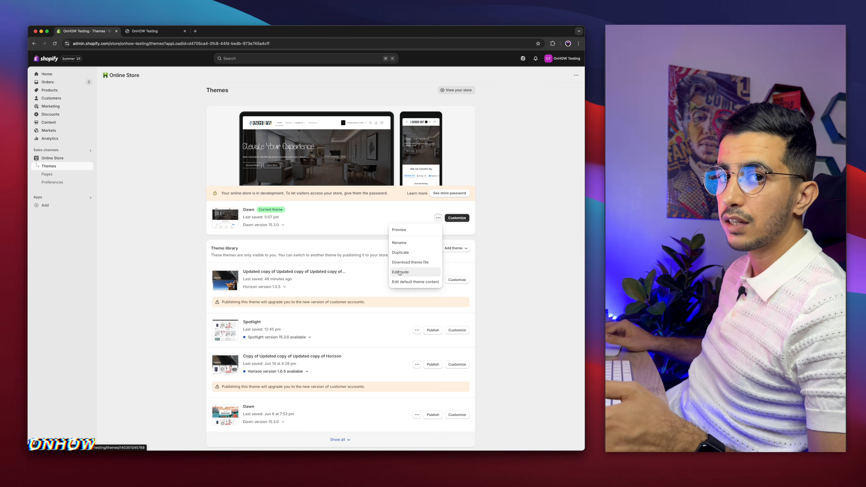
{"action": "left_click", "coordinate": [319, 286]}
{"action": "left_click", "coordinate": [417, 280]}
{"action": "left_click", "coordinate": [377, 334]}
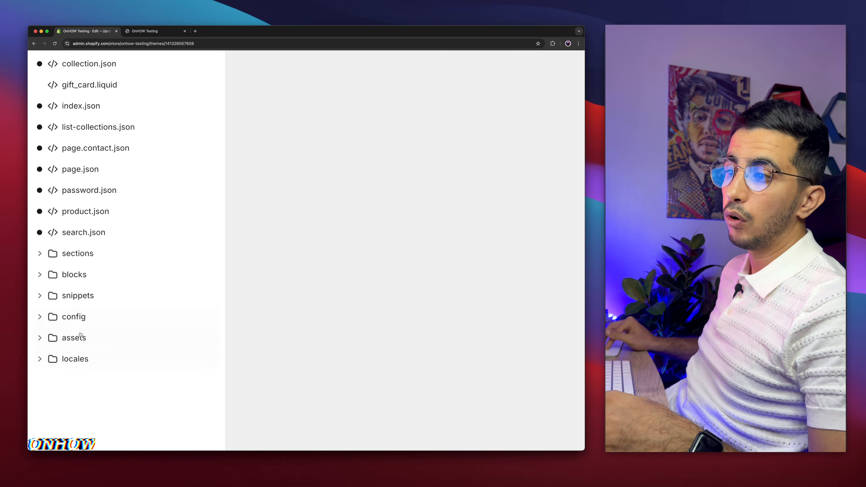
Add a new liquid section file named circular-collections to the theme and delete all of its default schema code
{"action": "left_click", "coordinate": [63, 258]}
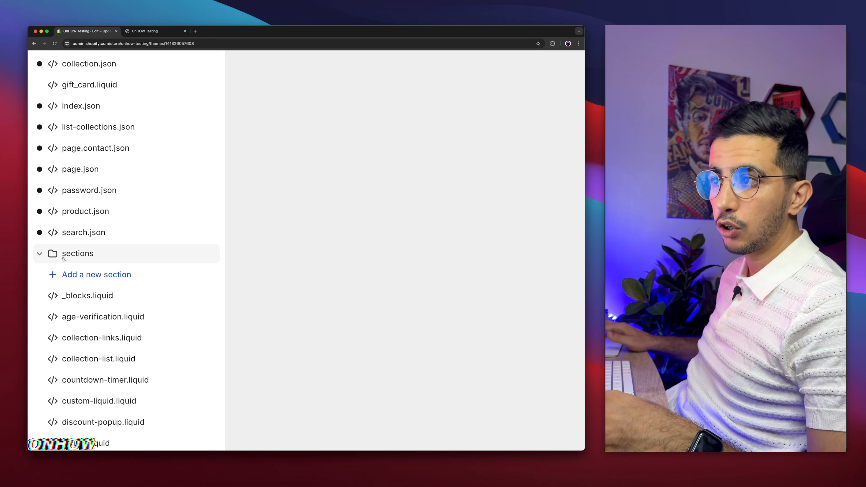
{"action": "left_click", "coordinate": [76, 279]}
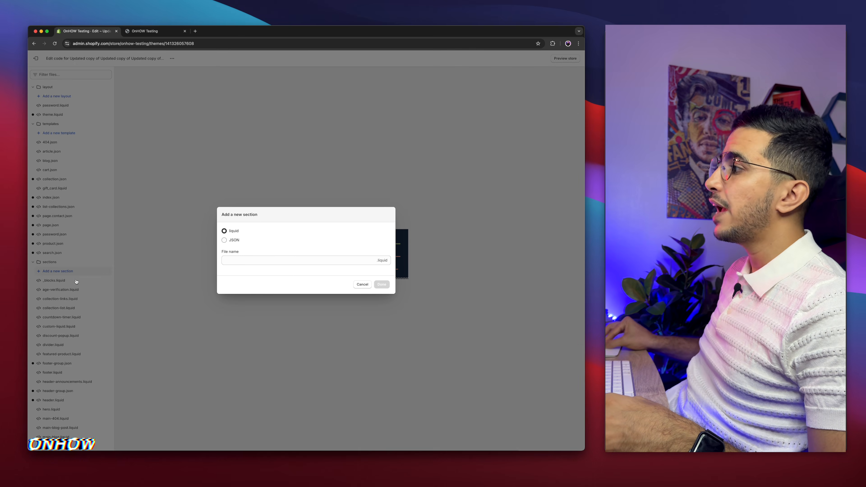
{"action": "left_click", "coordinate": [253, 261]}
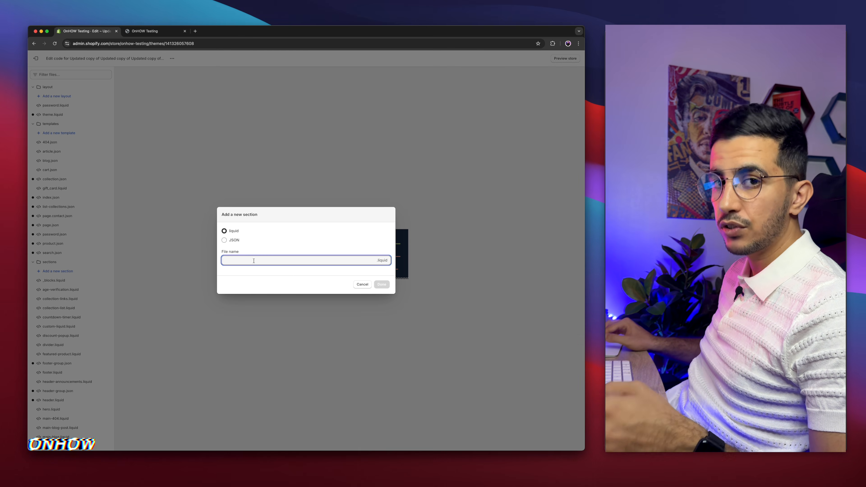
{"action": "type", "text": "circular-collections"}
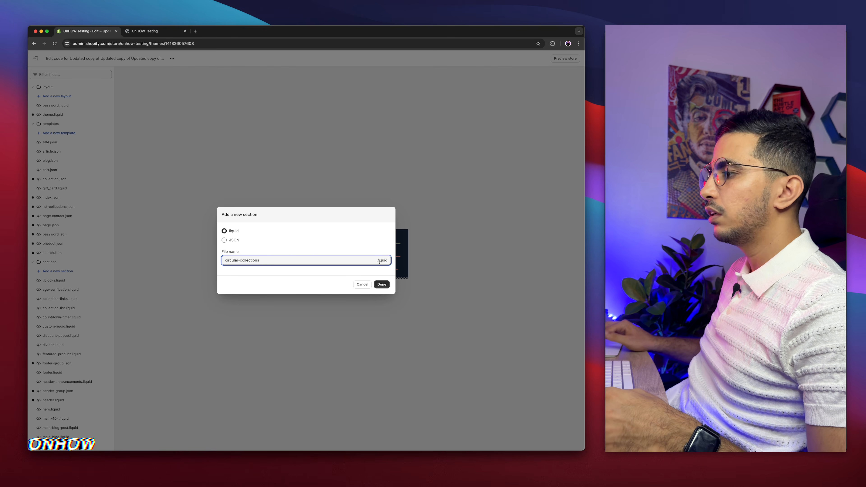
{"action": "left_click", "coordinate": [383, 284]}
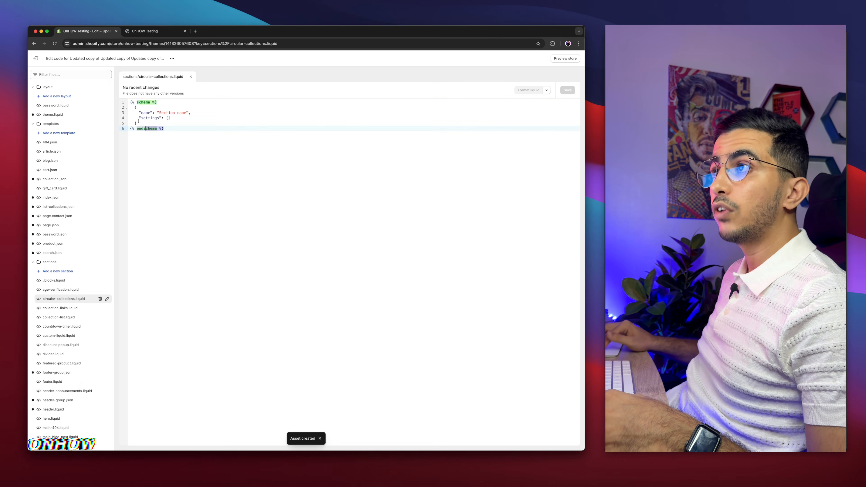
{"action": "left_click_drag", "start_coordinate": [169, 130], "coordinate": [124, 98]}
{"action": "key", "text": "BackSpace"}
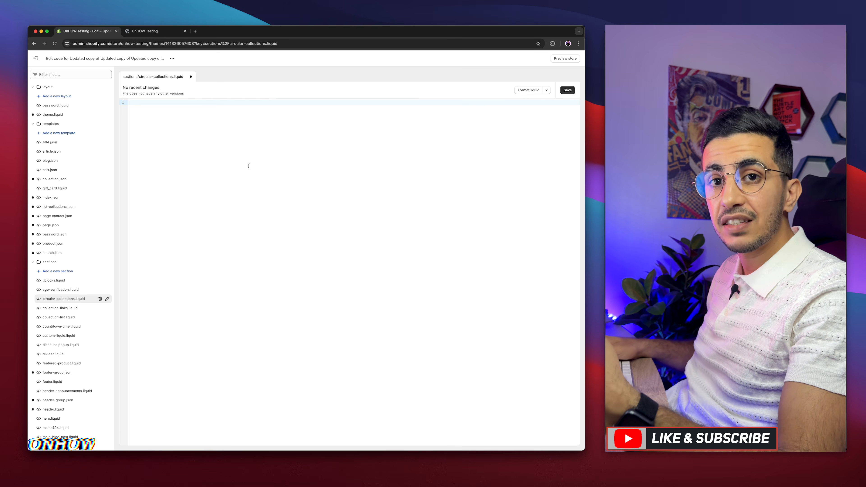
Paste the prepared section code into the empty circular-collections.liquid file and save it
{"action": "key", "text": "cmd+v"}
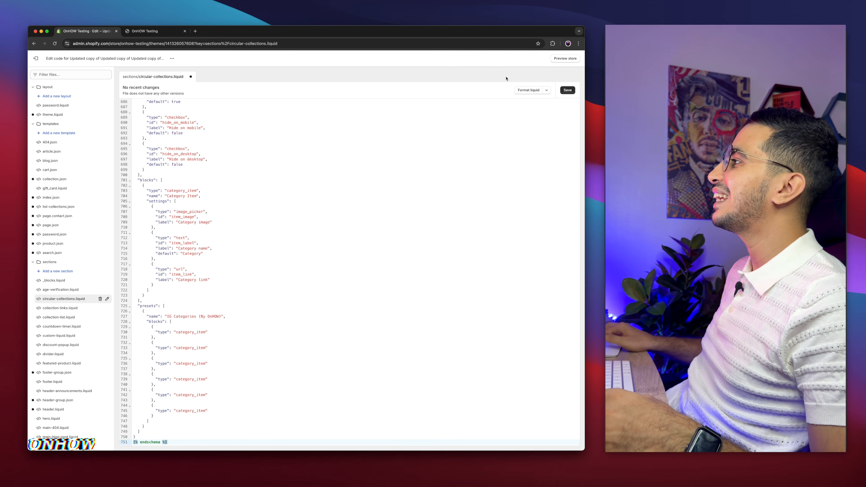
{"action": "left_click", "coordinate": [567, 90]}
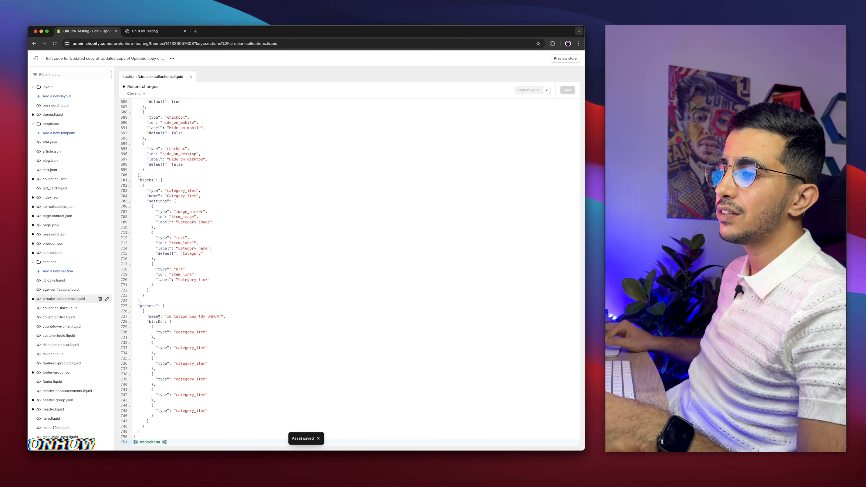
{"action": "scroll", "coordinate": [168, 316], "scroll_direction": "up", "scroll_amount": 6}
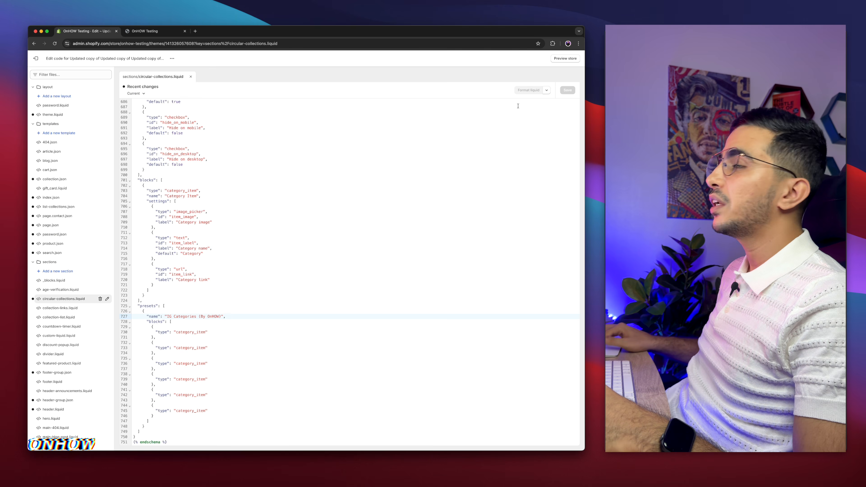
Leave the code editor and open the same draft theme in the theme customizer, checking the page list from the Home page
{"action": "left_click", "coordinate": [36, 59]}
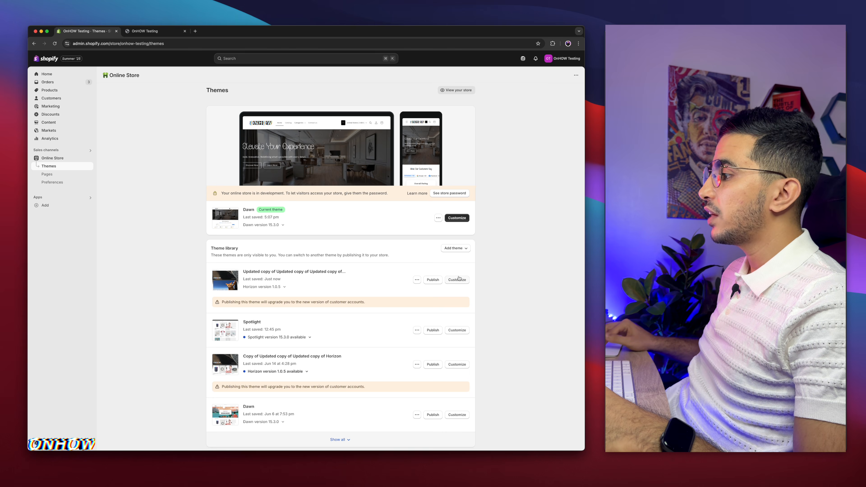
{"action": "left_click", "coordinate": [457, 280]}
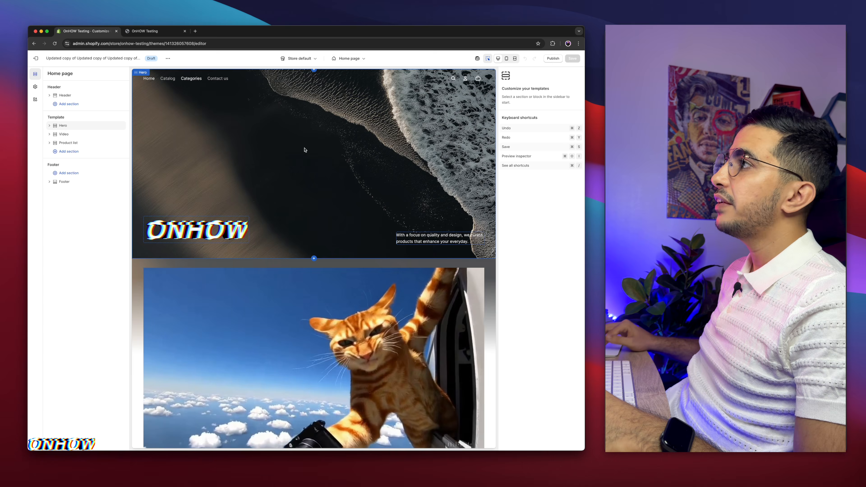
{"action": "left_click", "coordinate": [348, 59]}
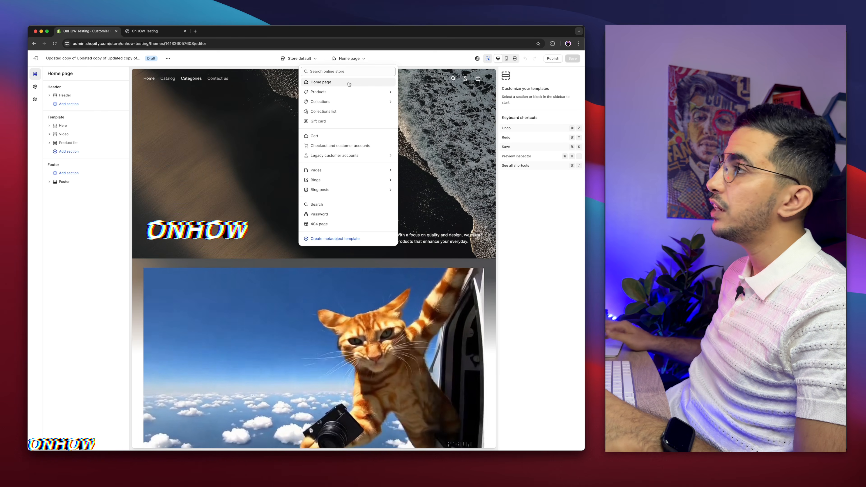
{"action": "left_click", "coordinate": [251, 256]}
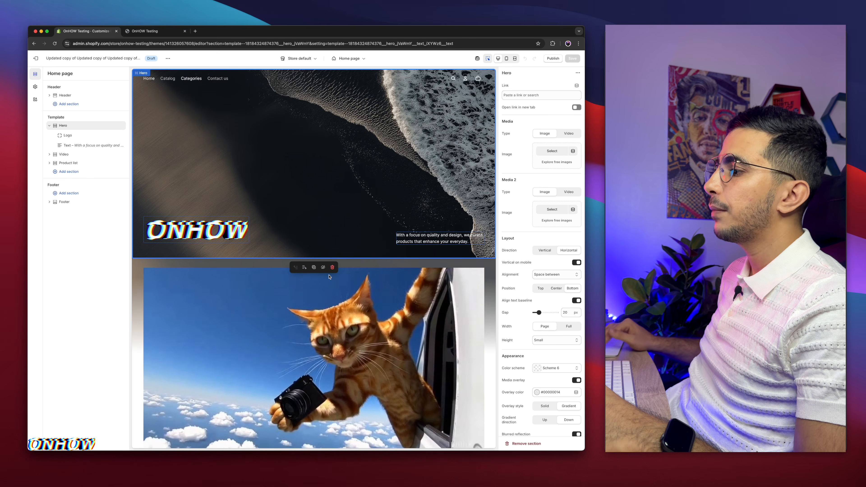
Add the IG Categories (By OnHOW) section to the home page between the Video and Product list sections
{"action": "left_click", "coordinate": [339, 292]}
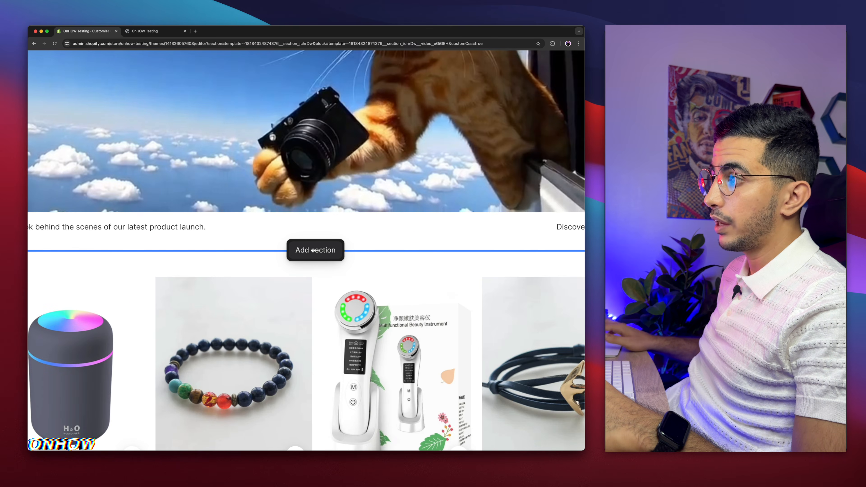
{"action": "left_click", "coordinate": [312, 250]}
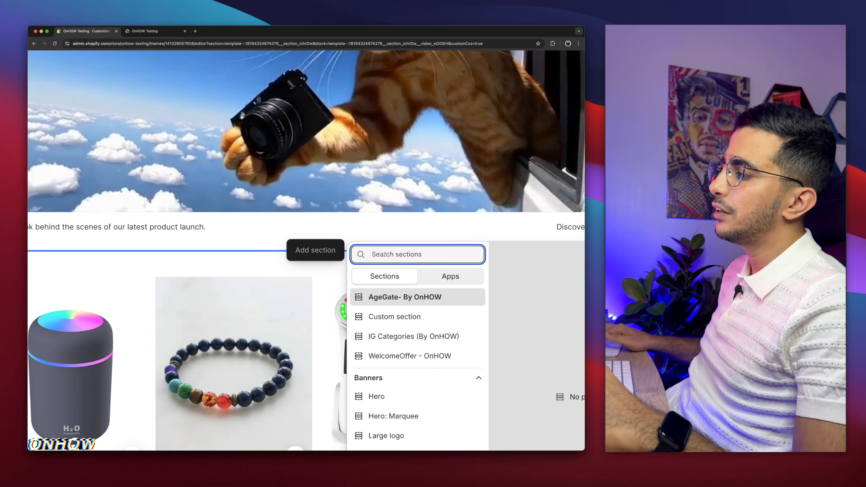
{"action": "left_click", "coordinate": [398, 337]}
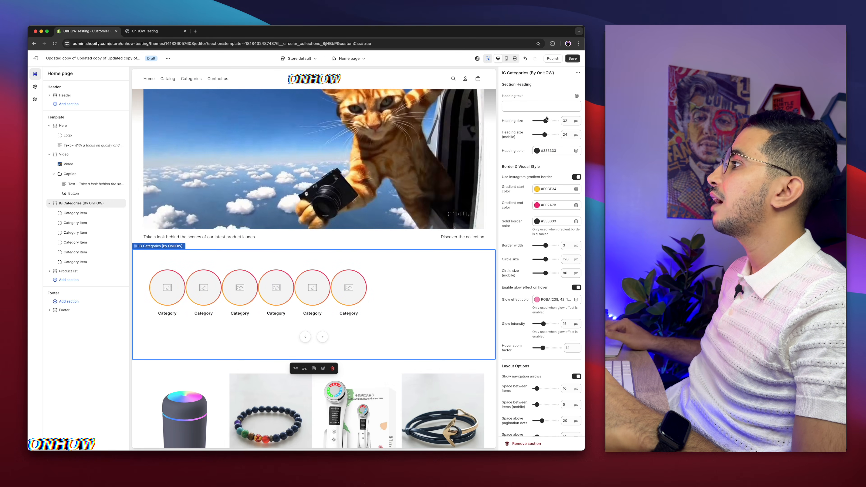
Examine the settings of the IG Categories section and its list of category item blocks
{"action": "scroll", "coordinate": [532, 125], "scroll_direction": "down", "scroll_amount": 8}
{"action": "scroll", "coordinate": [532, 125], "scroll_direction": "up", "scroll_amount": 8}
{"action": "scroll", "coordinate": [533, 125], "scroll_direction": "down", "scroll_amount": 5}
{"action": "scroll", "coordinate": [532, 125], "scroll_direction": "up", "scroll_amount": 5}
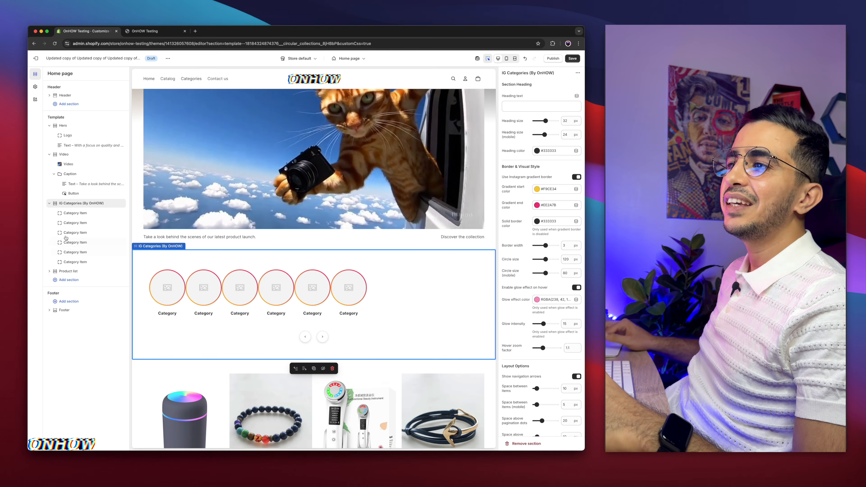
{"action": "scroll", "coordinate": [61, 214], "scroll_direction": "up", "scroll_amount": 5}
{"action": "scroll", "coordinate": [61, 213], "scroll_direction": "left", "scroll_amount": 1}
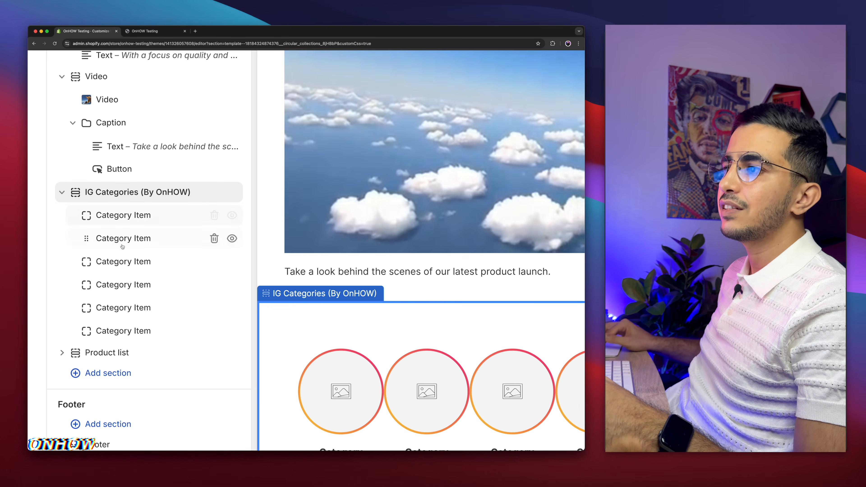
Open the first category item of the IG Categories section and link it to the Footwear collection
{"action": "mouse_move", "coordinate": [121, 228]}
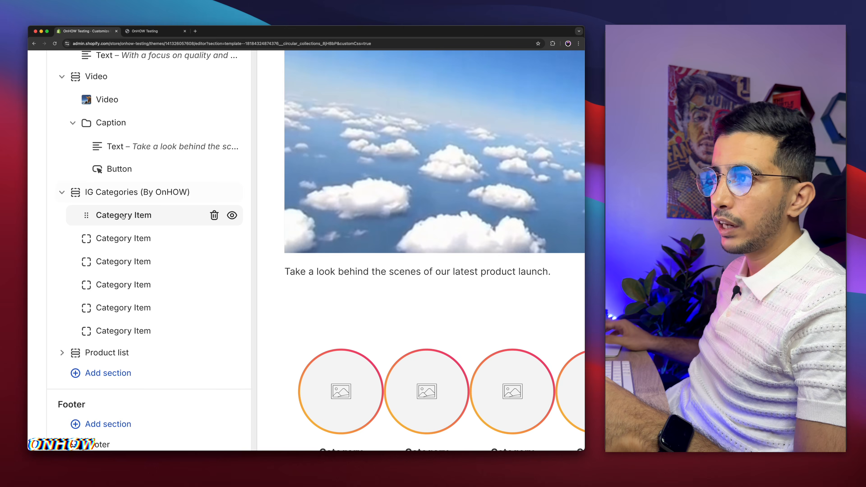
{"action": "left_click", "coordinate": [123, 217]}
{"action": "scroll", "coordinate": [123, 216], "scroll_direction": "down", "scroll_amount": 5}
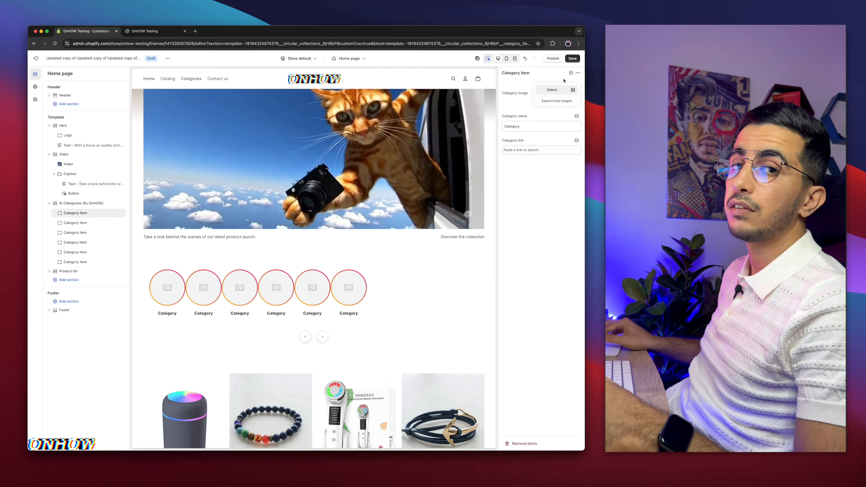
{"action": "scroll", "coordinate": [564, 81], "scroll_direction": "up", "scroll_amount": 5}
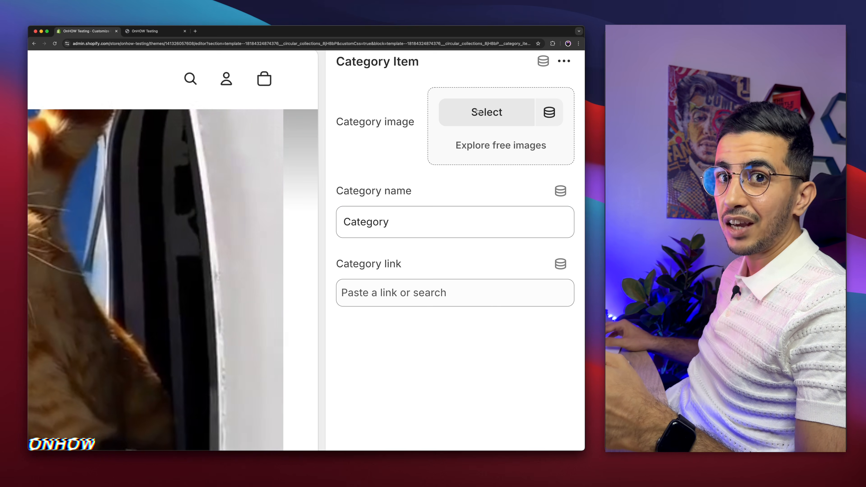
{"action": "left_click", "coordinate": [427, 288]}
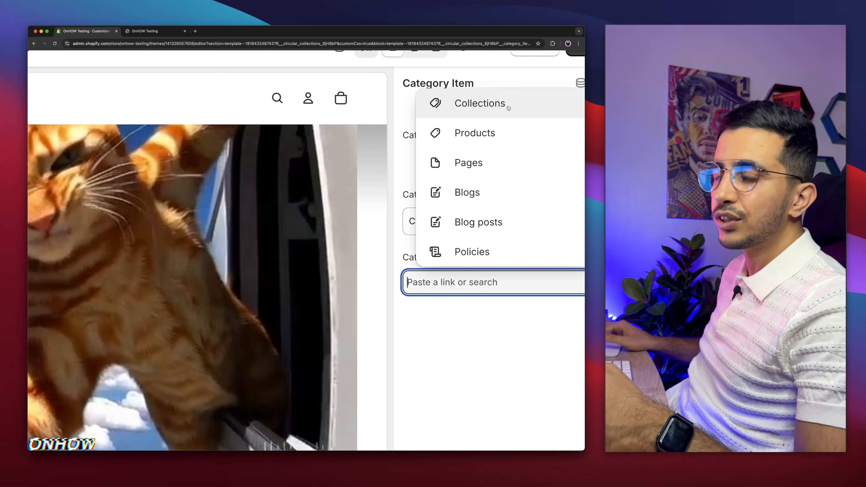
{"action": "left_click", "coordinate": [509, 107]}
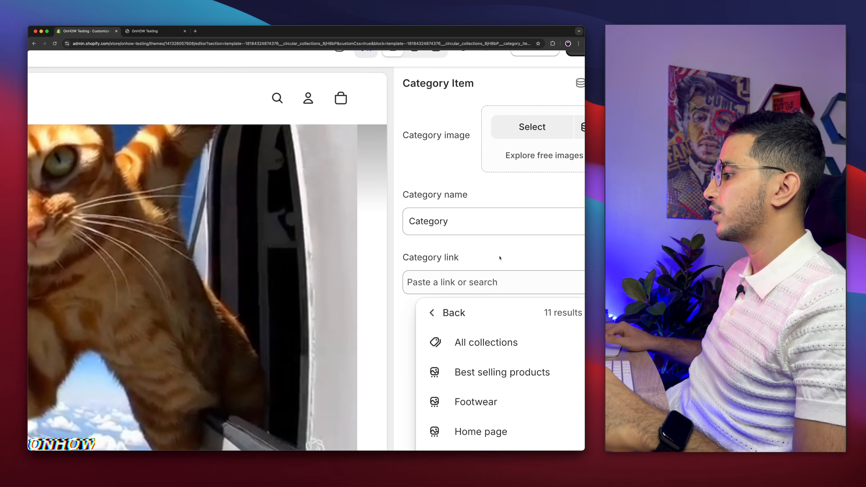
{"action": "left_click", "coordinate": [483, 408]}
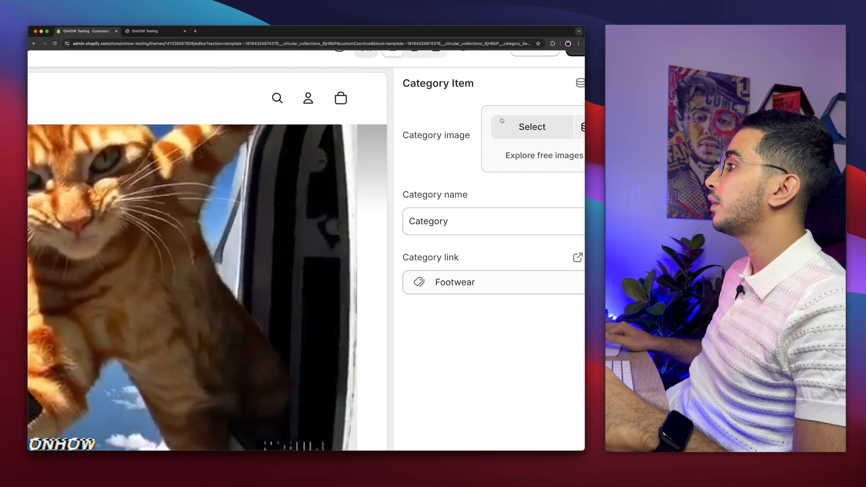
Set the first category item's image to the bottle_2 PNG from the store's files
{"action": "left_click", "coordinate": [503, 123]}
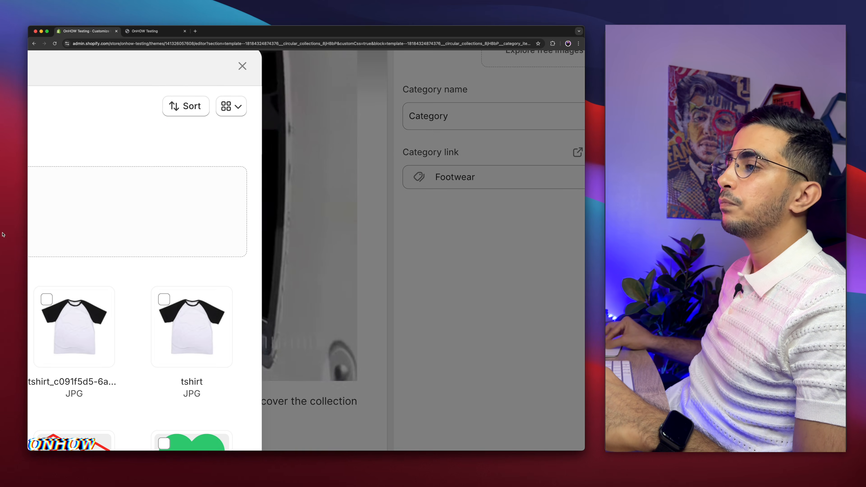
{"action": "scroll", "coordinate": [168, 266], "scroll_direction": "down", "scroll_amount": 5}
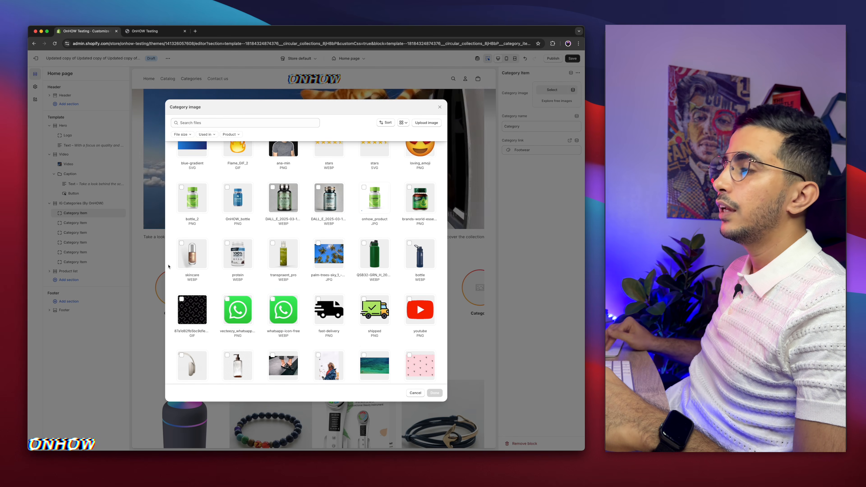
{"action": "scroll", "coordinate": [168, 266], "scroll_direction": "up", "scroll_amount": 1}
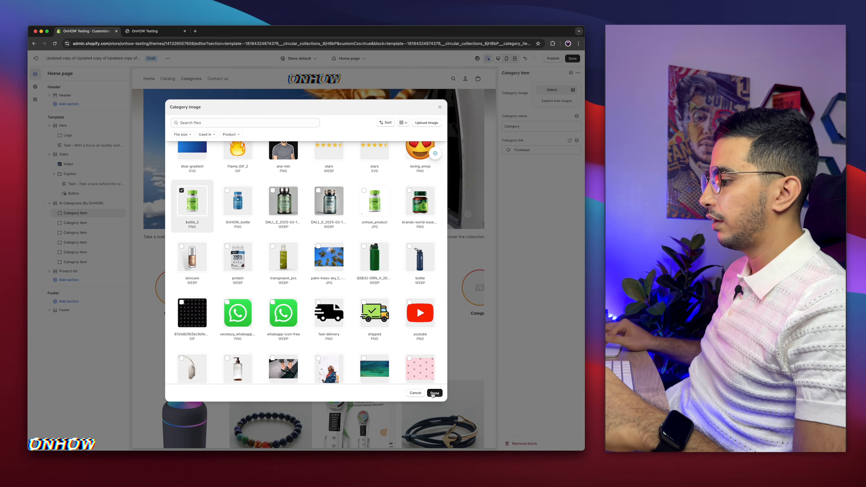
{"action": "left_click", "coordinate": [434, 393]}
Name the first category item Supplement and open the second category item
{"action": "left_click", "coordinate": [531, 126]}
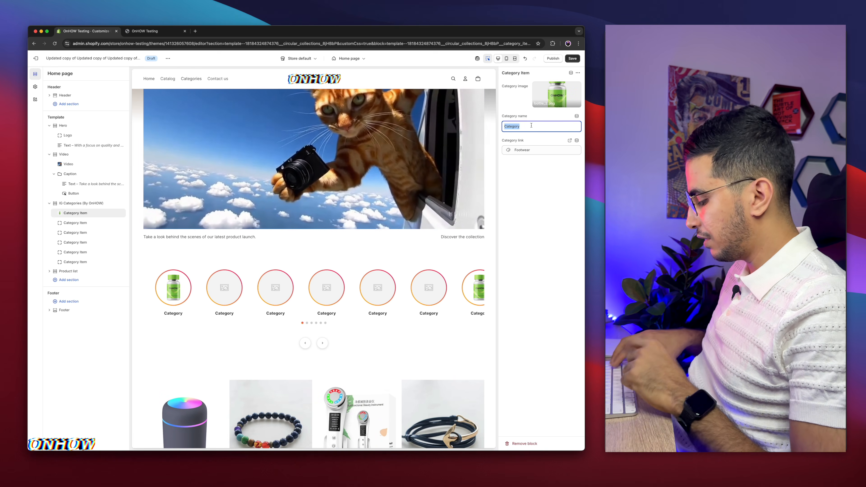
{"action": "type", "text": "Su"}
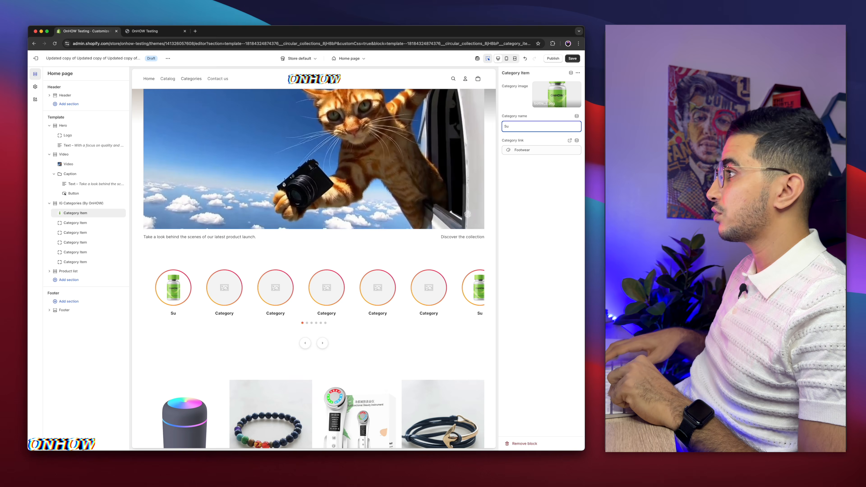
{"action": "type", "text": "pplement"}
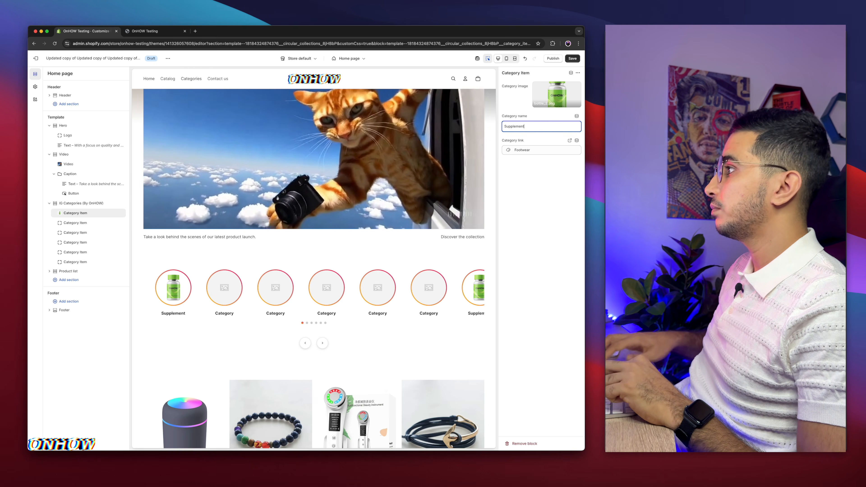
{"action": "left_click", "coordinate": [75, 223]}
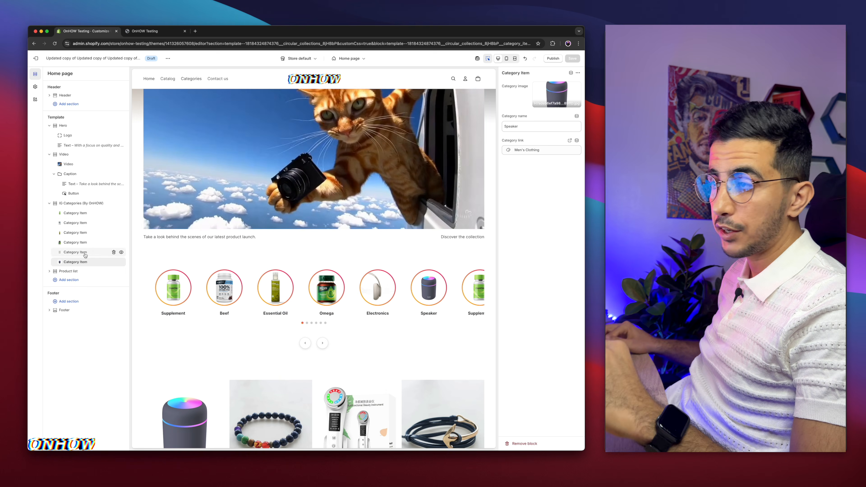
Set the heading text of the IG Categories section to Collections
{"action": "left_click", "coordinate": [76, 205]}
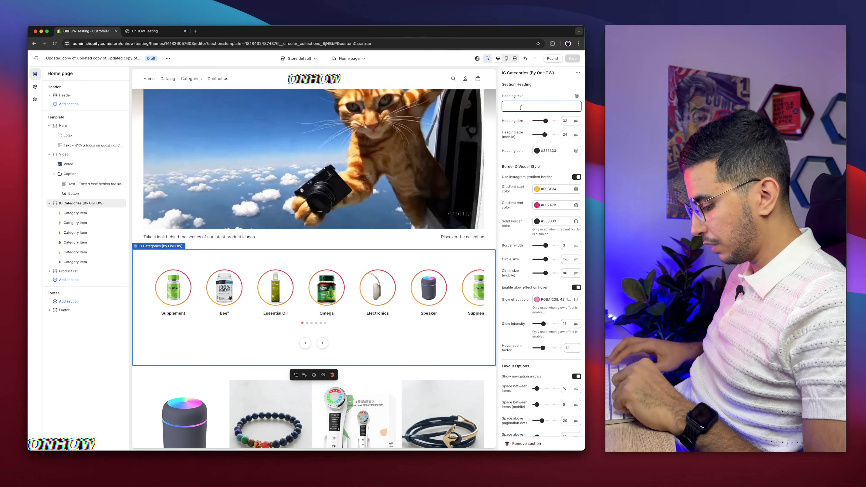
{"action": "type", "text": "lections"}
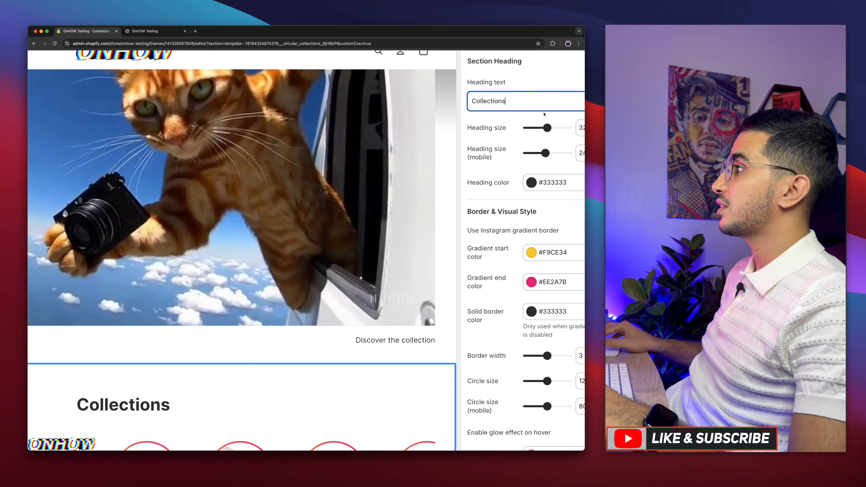
Examine the section's heading size, Instagram gradient border, gradient start color and hover glow settings
{"action": "scroll", "coordinate": [544, 115], "scroll_direction": "right", "scroll_amount": 1}
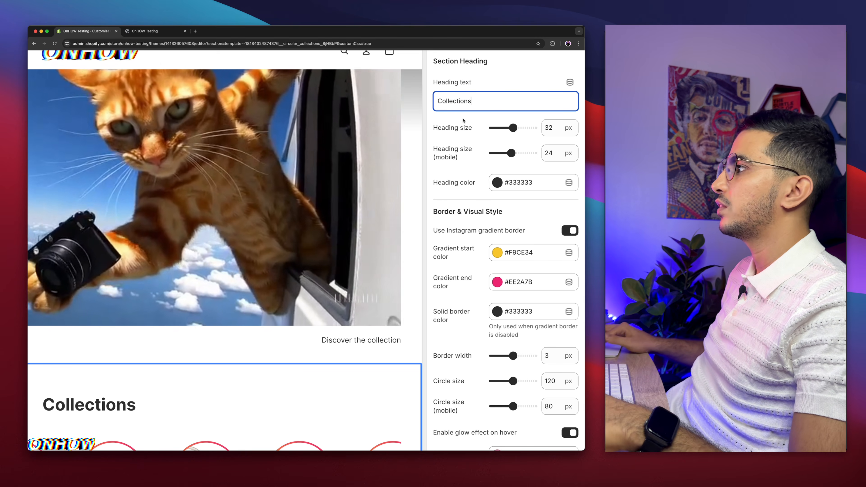
{"action": "left_click_drag", "start_coordinate": [432, 128], "coordinate": [480, 129]}
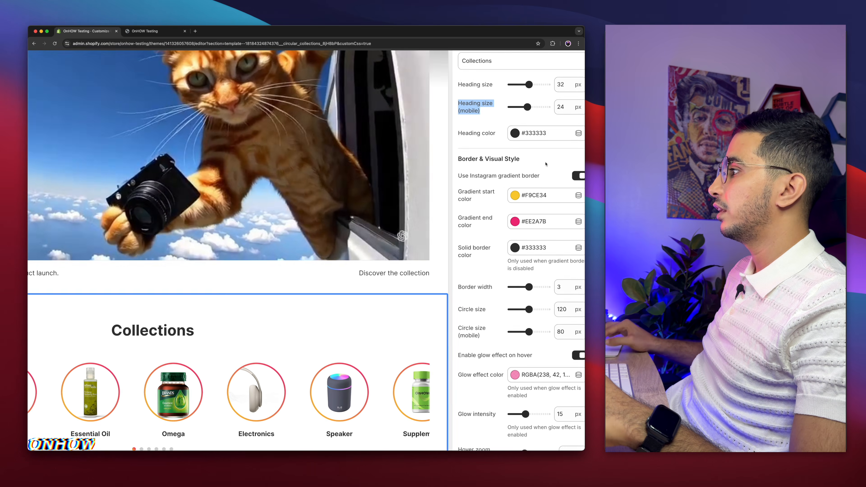
{"action": "scroll", "coordinate": [545, 164], "scroll_direction": "down", "scroll_amount": 2}
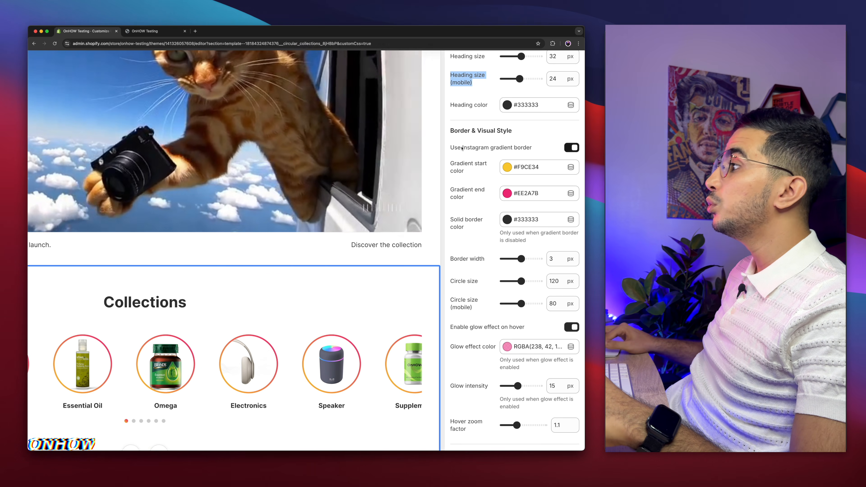
{"action": "left_click_drag", "start_coordinate": [462, 148], "coordinate": [523, 149]}
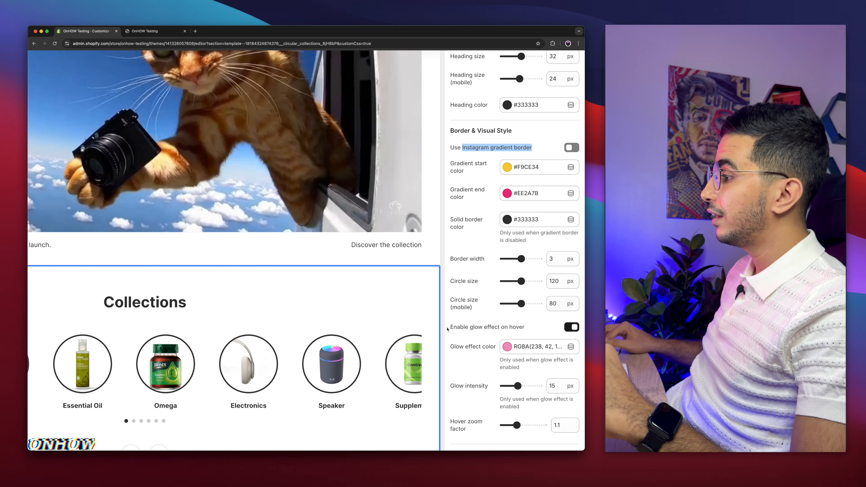
{"action": "left_click_drag", "start_coordinate": [449, 327], "coordinate": [532, 327]}
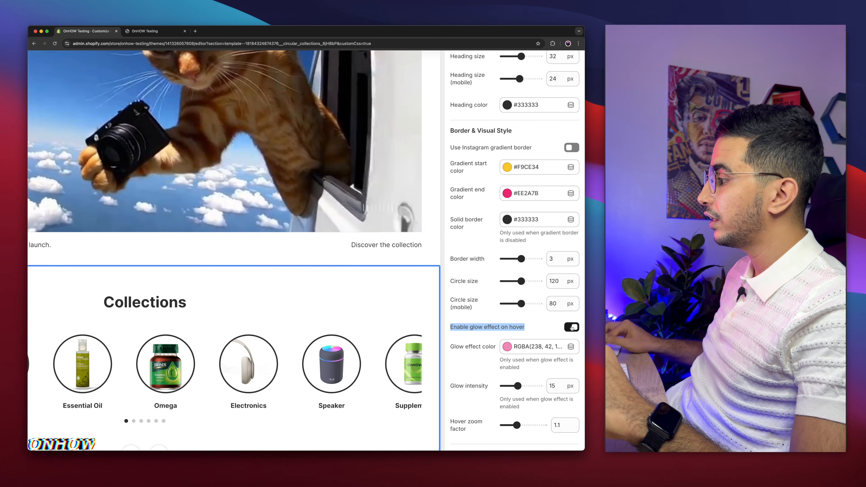
{"action": "left_click", "coordinate": [496, 315]}
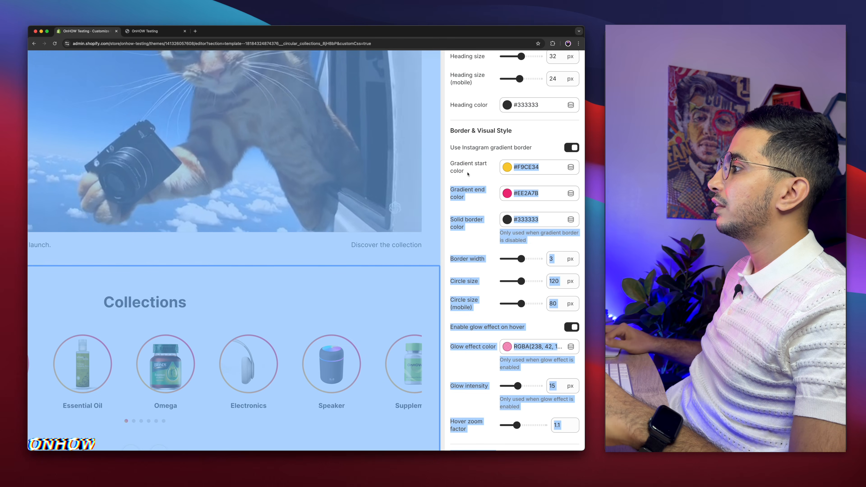
{"action": "left_click", "coordinate": [464, 170]}
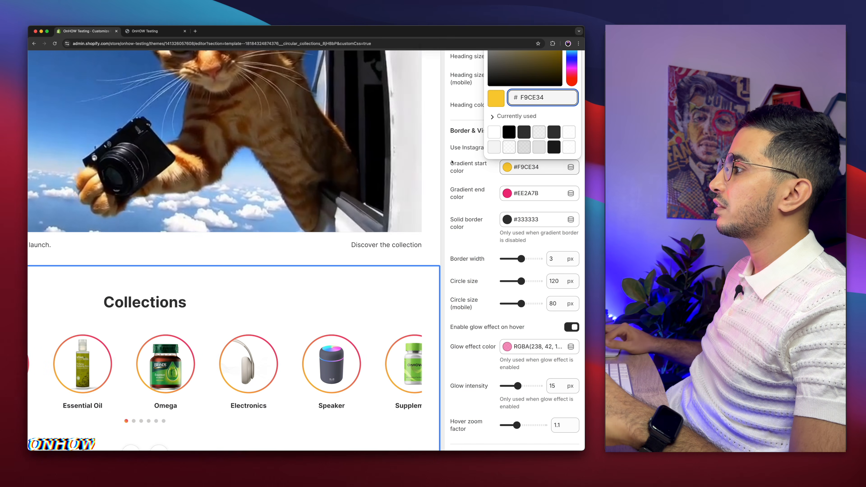
{"action": "left_click", "coordinate": [455, 154]}
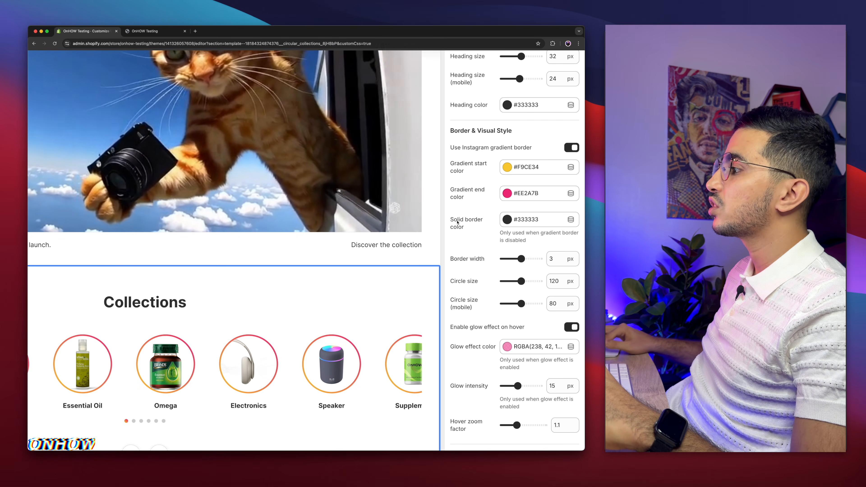
Try the solid border color with the Instagram gradient border switched off, and try a wider circle border
{"action": "left_click_drag", "start_coordinate": [450, 218], "coordinate": [468, 232]}
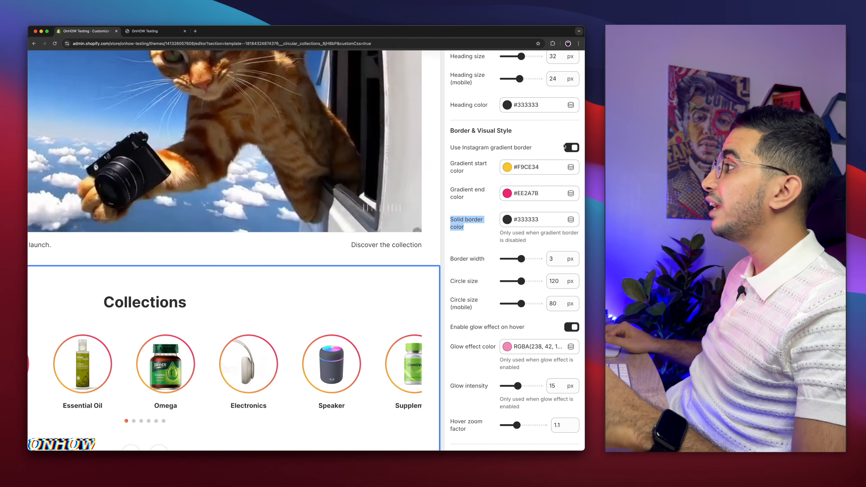
{"action": "left_click", "coordinate": [572, 148]}
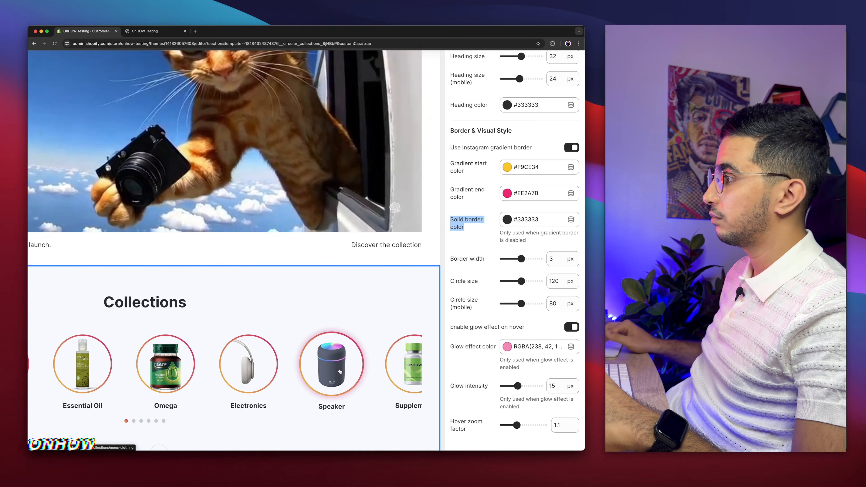
{"action": "scroll", "coordinate": [490, 242], "scroll_direction": "down", "scroll_amount": 3}
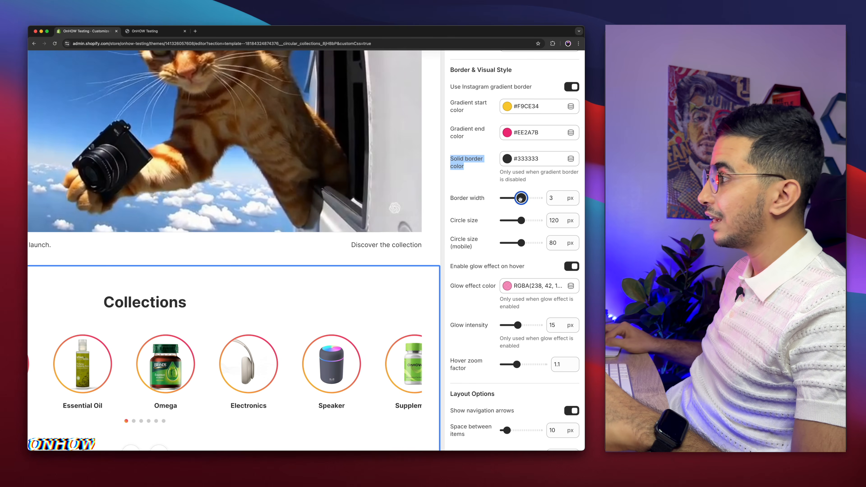
{"action": "left_click_drag", "start_coordinate": [521, 199], "coordinate": [525, 200]}
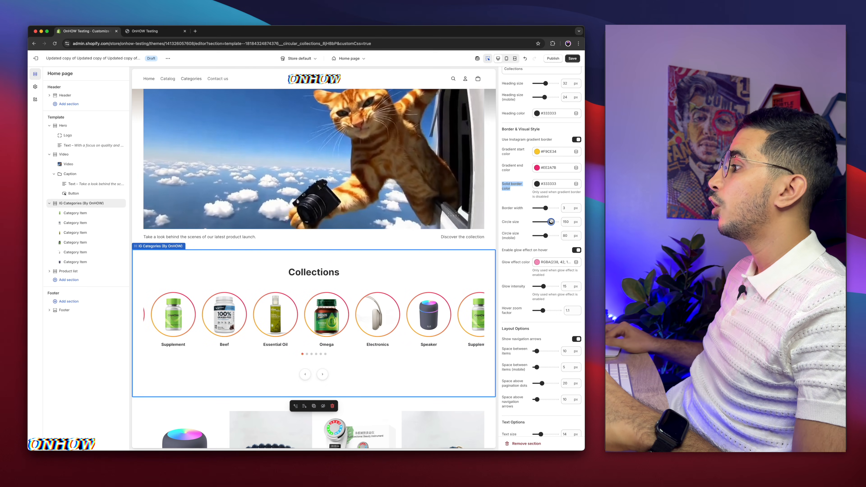
Set the desktop circle size of the category items to 140 px
{"action": "left_click_drag", "start_coordinate": [551, 221], "coordinate": [549, 222]}
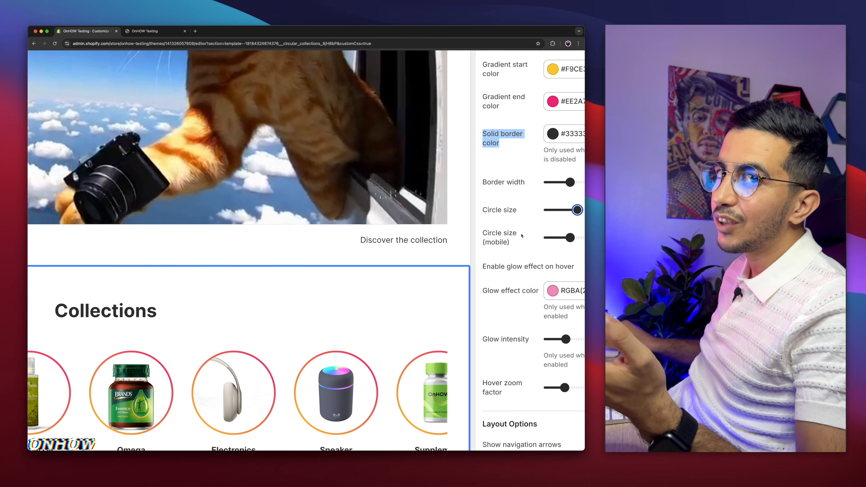
{"action": "scroll", "coordinate": [521, 235], "scroll_direction": "right", "scroll_amount": 5}
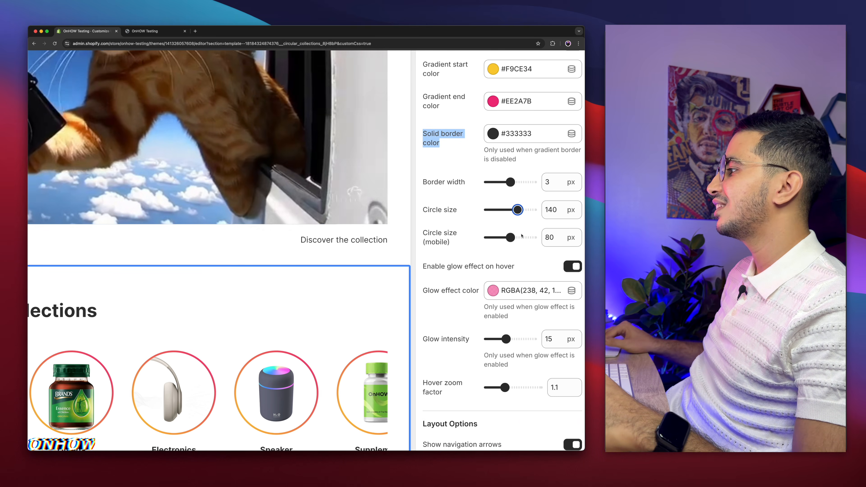
{"action": "left_click_drag", "start_coordinate": [423, 209], "coordinate": [454, 211]}
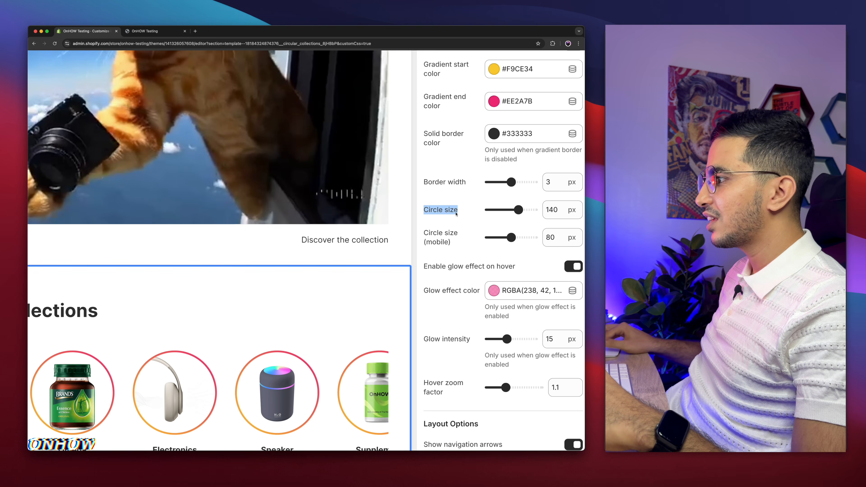
Try a glow intensity of 30 px for the hover effect and settle on 16 px
{"action": "scroll", "coordinate": [457, 253], "scroll_direction": "down", "scroll_amount": 3}
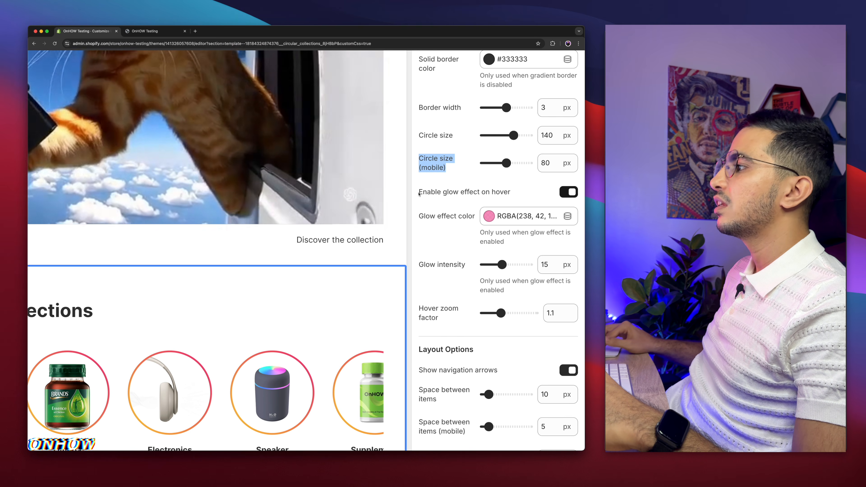
{"action": "left_click_drag", "start_coordinate": [419, 194], "coordinate": [566, 193]}
{"action": "scroll", "coordinate": [468, 232], "scroll_direction": "down", "scroll_amount": 3}
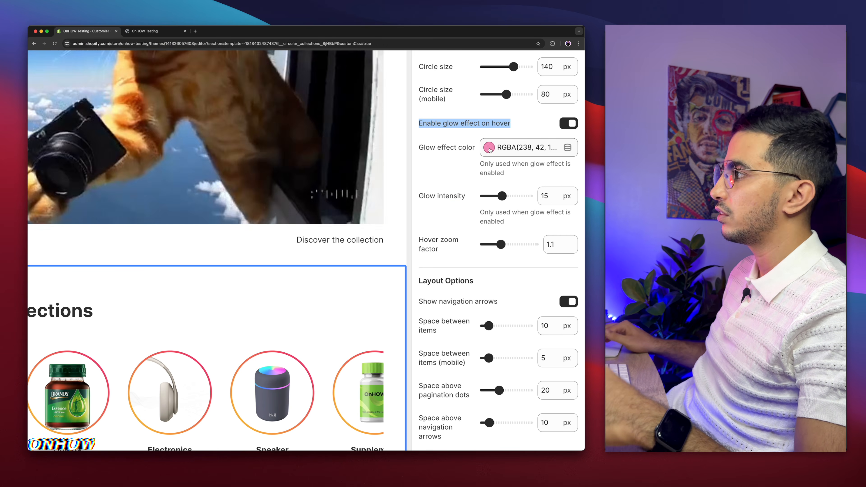
{"action": "scroll", "coordinate": [442, 200], "scroll_direction": "down", "scroll_amount": 2}
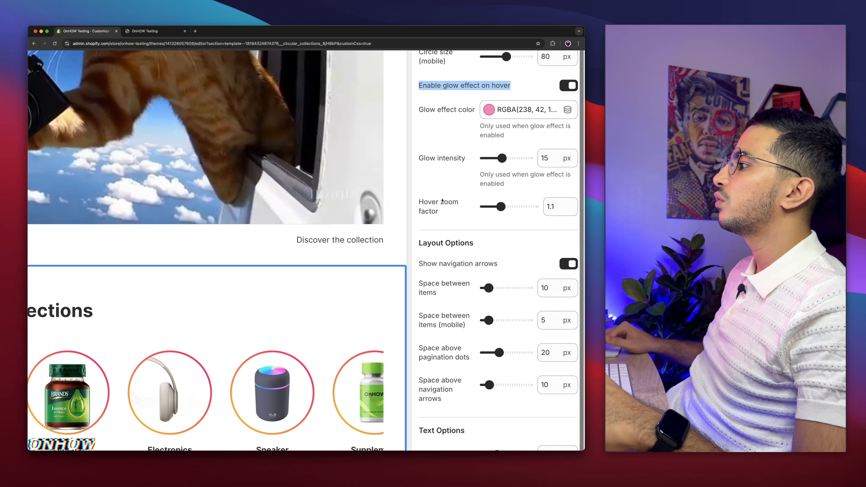
{"action": "scroll", "coordinate": [479, 196], "scroll_direction": "down", "scroll_amount": 2}
{"action": "scroll", "coordinate": [262, 341], "scroll_direction": "down", "scroll_amount": 3}
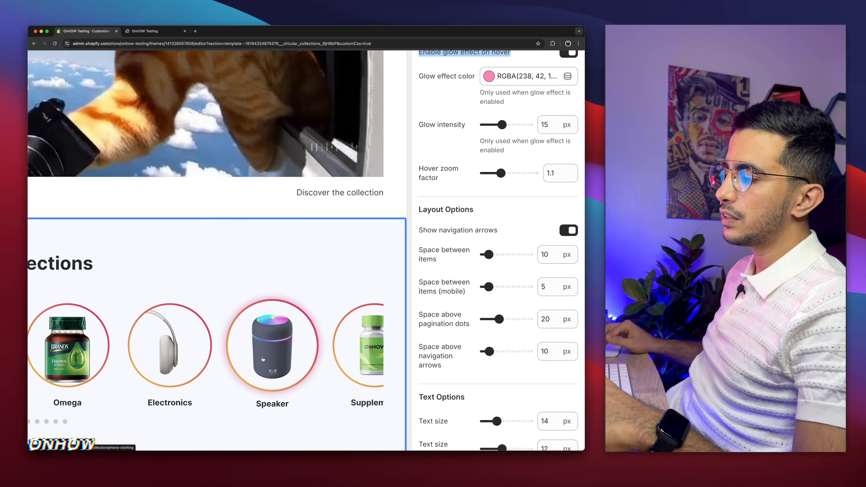
{"action": "left_click_drag", "start_coordinate": [501, 124], "coordinate": [533, 125]}
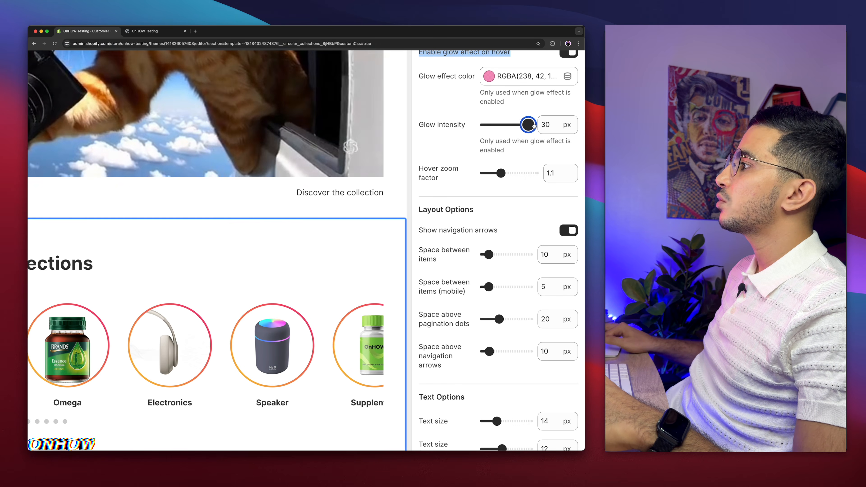
{"action": "left_click", "coordinate": [459, 142]}
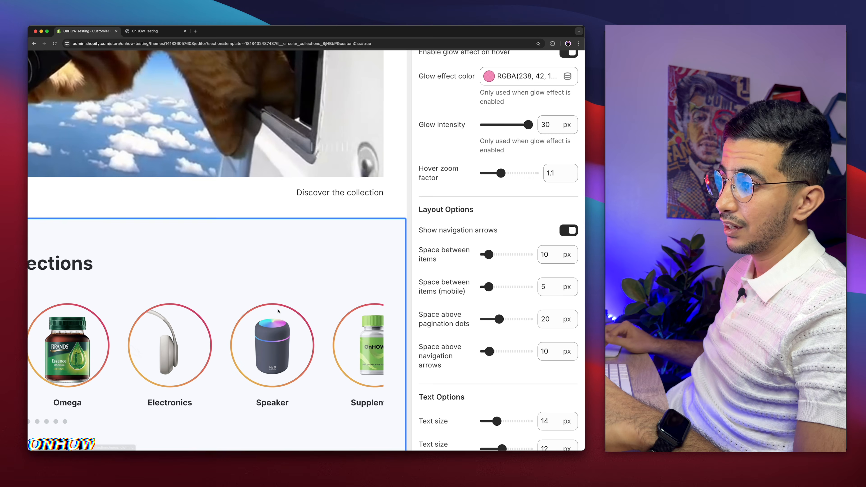
{"action": "left_click", "coordinate": [504, 124]}
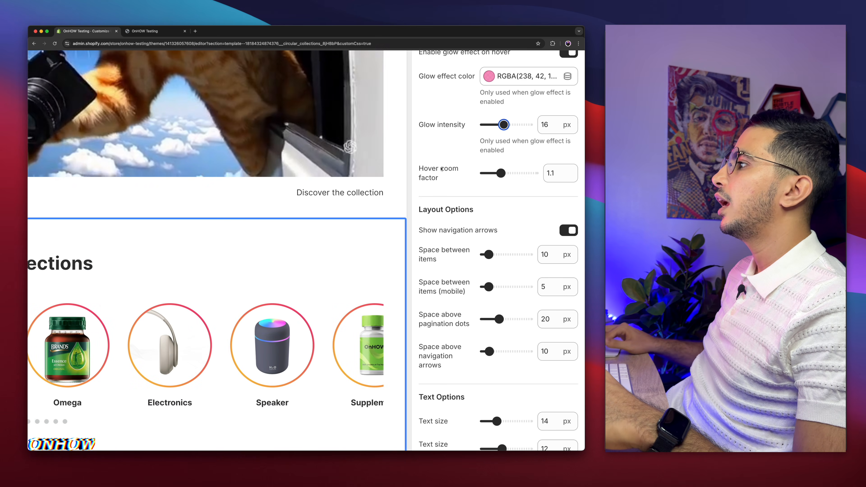
Try a hover zoom factor of 1.2 on the category circles and return it to 1.1
{"action": "left_click_drag", "start_coordinate": [420, 166], "coordinate": [447, 186]}
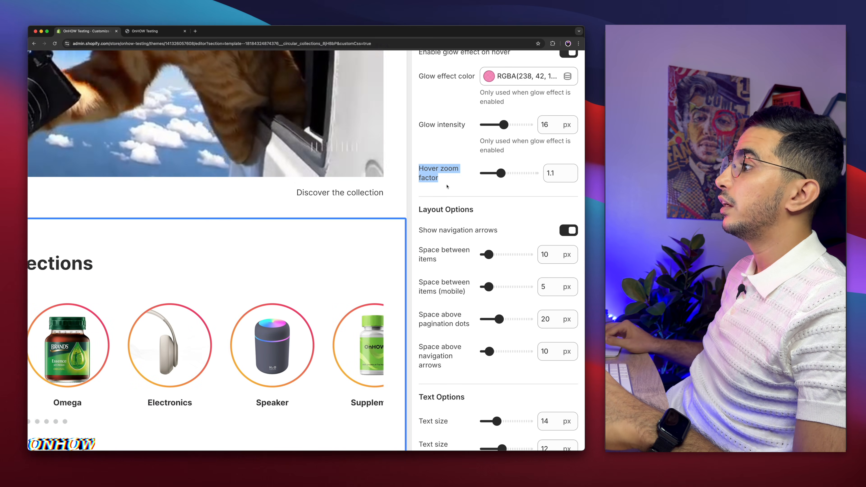
{"action": "left_click", "coordinate": [466, 211]}
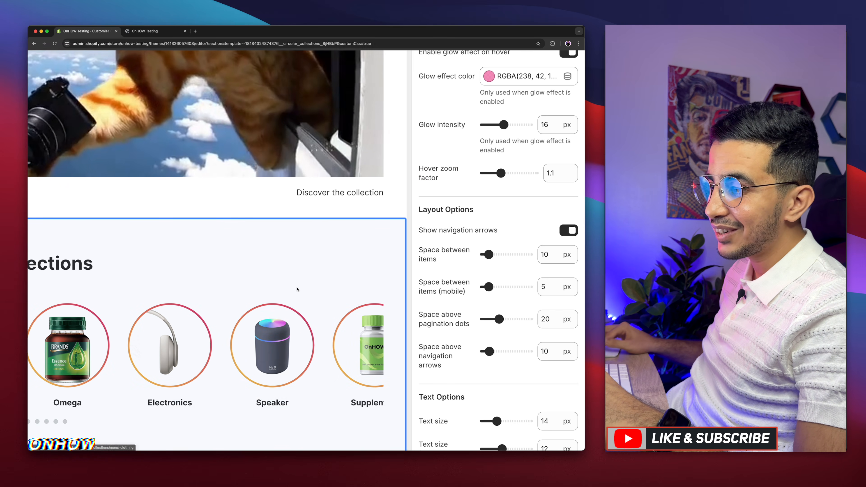
{"action": "left_click", "coordinate": [518, 173]}
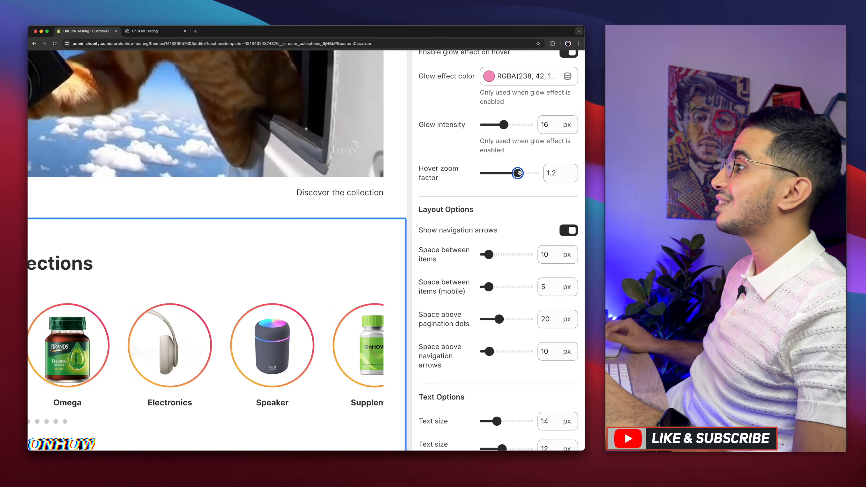
{"action": "left_click", "coordinate": [466, 195]}
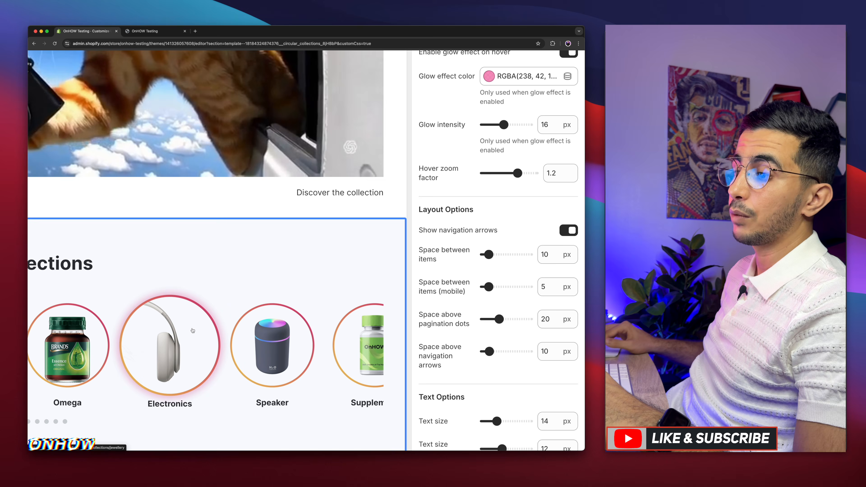
{"action": "left_click_drag", "start_coordinate": [517, 173], "coordinate": [506, 174]}
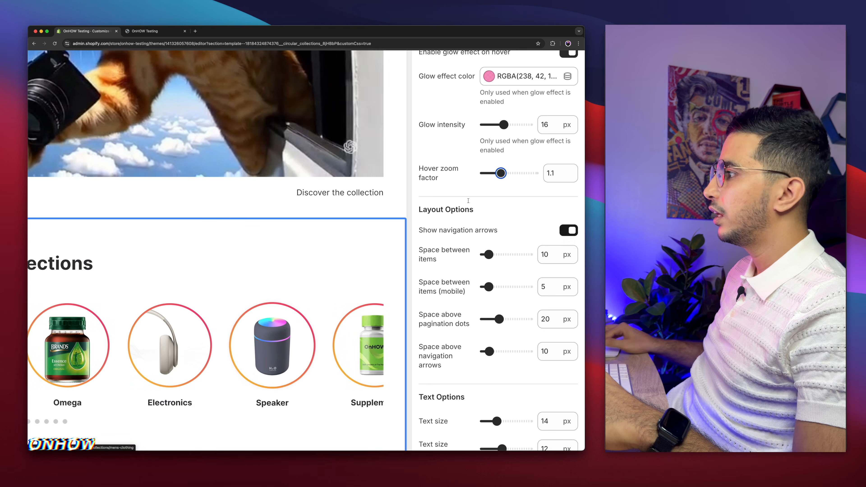
Review the navigation arrows option and set the desktop space between items to 20 px
{"action": "scroll", "coordinate": [461, 210], "scroll_direction": "down", "scroll_amount": 2}
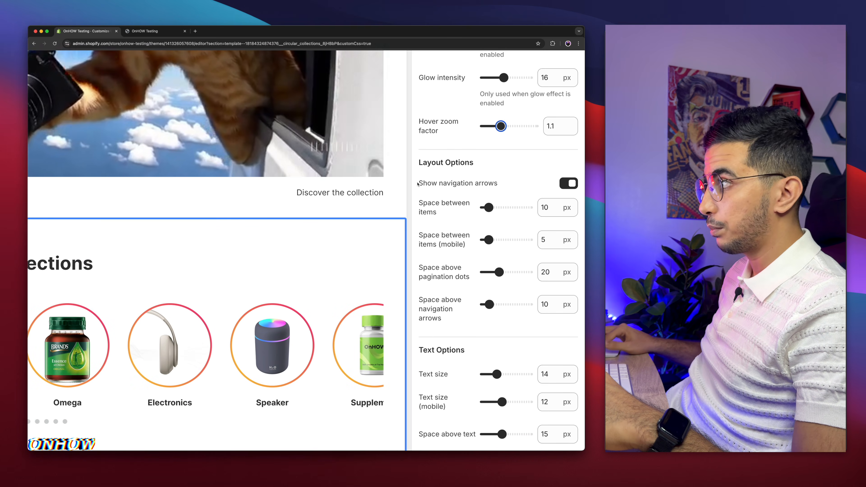
{"action": "left_click_drag", "start_coordinate": [417, 184], "coordinate": [498, 184]}
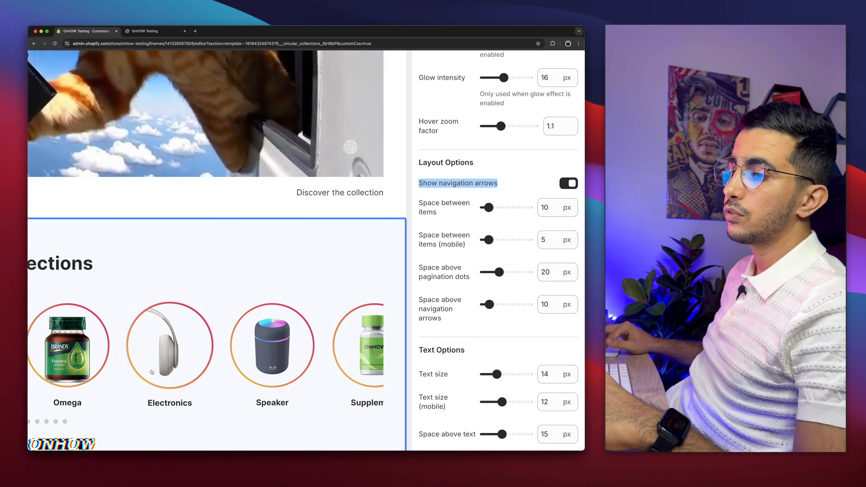
{"action": "scroll", "coordinate": [152, 372], "scroll_direction": "left", "scroll_amount": 3}
{"action": "scroll", "coordinate": [152, 372], "scroll_direction": "down", "scroll_amount": 3}
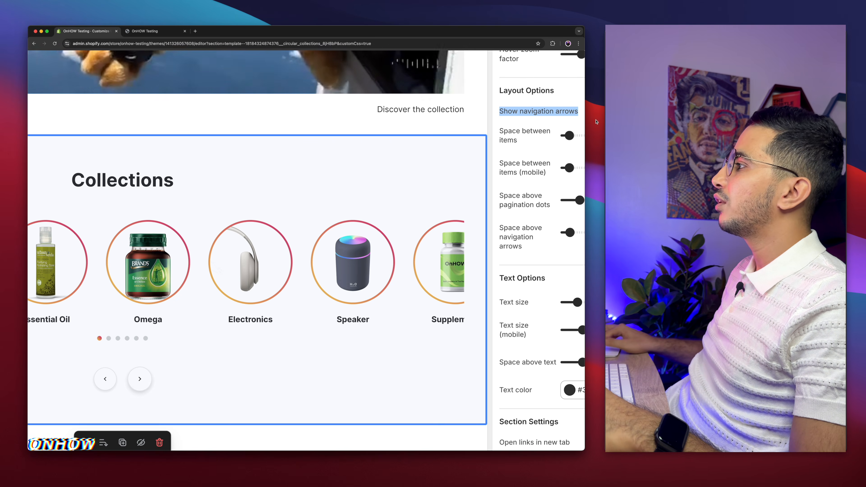
{"action": "scroll", "coordinate": [543, 137], "scroll_direction": "right", "scroll_amount": 5}
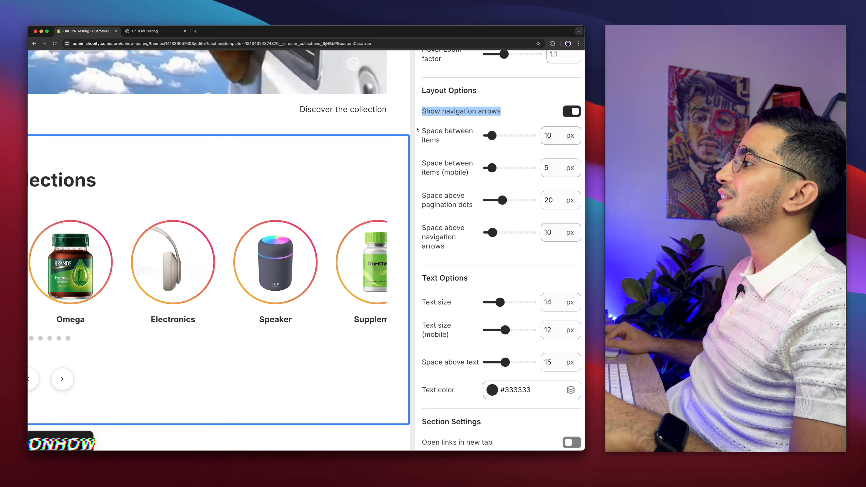
{"action": "left_click_drag", "start_coordinate": [421, 131], "coordinate": [441, 146]}
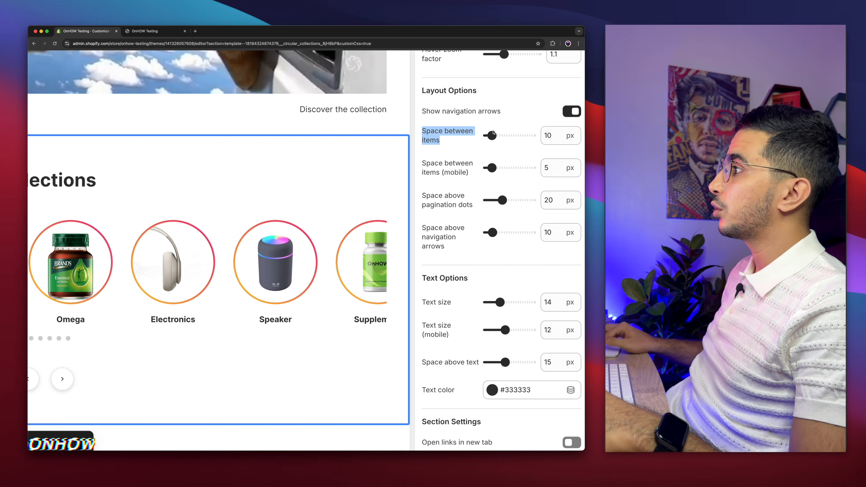
{"action": "left_click_drag", "start_coordinate": [492, 137], "coordinate": [502, 137]}
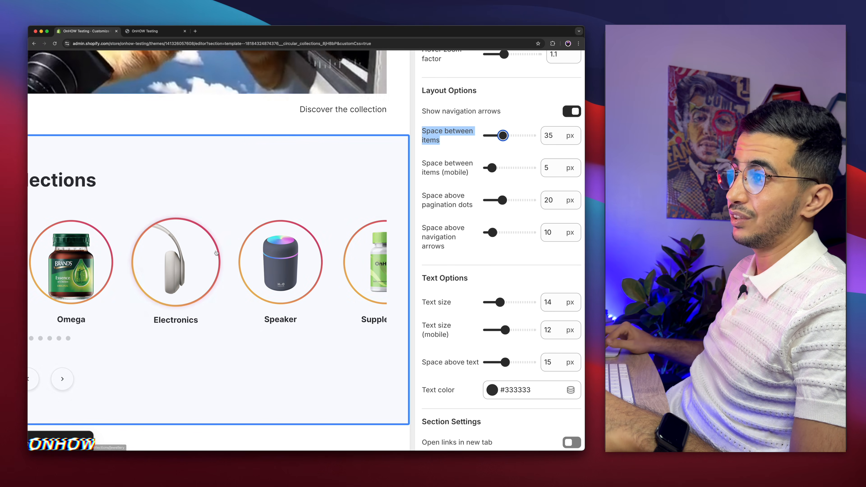
{"action": "left_click_drag", "start_coordinate": [504, 133], "coordinate": [496, 136]}
{"action": "left_click", "coordinate": [458, 157]}
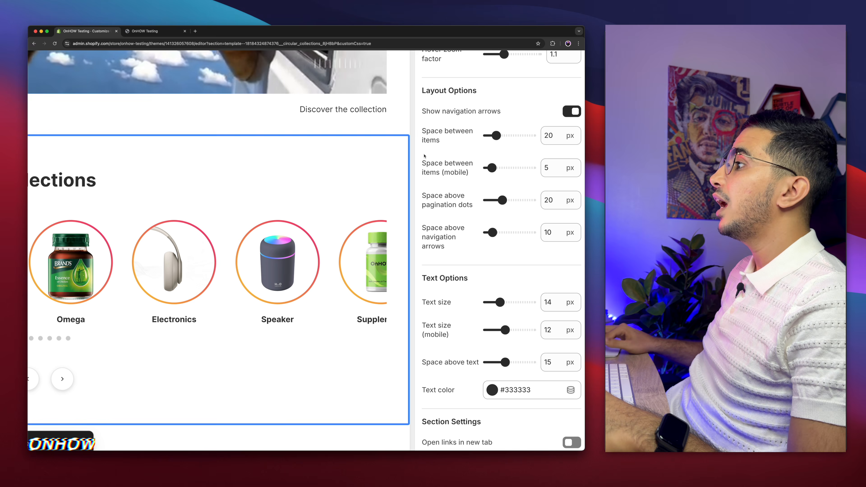
Increase the space above the pagination dots and reduce the space above the navigation arrows
{"action": "left_click_drag", "start_coordinate": [423, 159], "coordinate": [460, 182]}
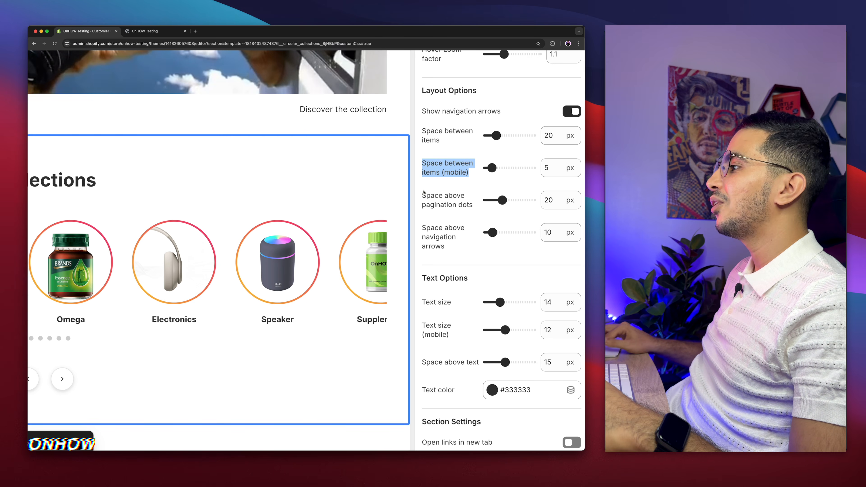
{"action": "left_click_drag", "start_coordinate": [423, 193], "coordinate": [455, 213]}
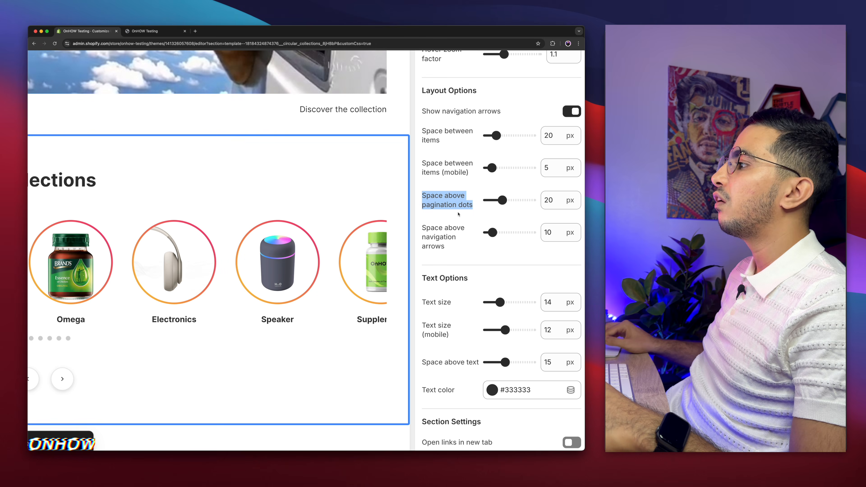
{"action": "scroll", "coordinate": [176, 352], "scroll_direction": "left", "scroll_amount": 5}
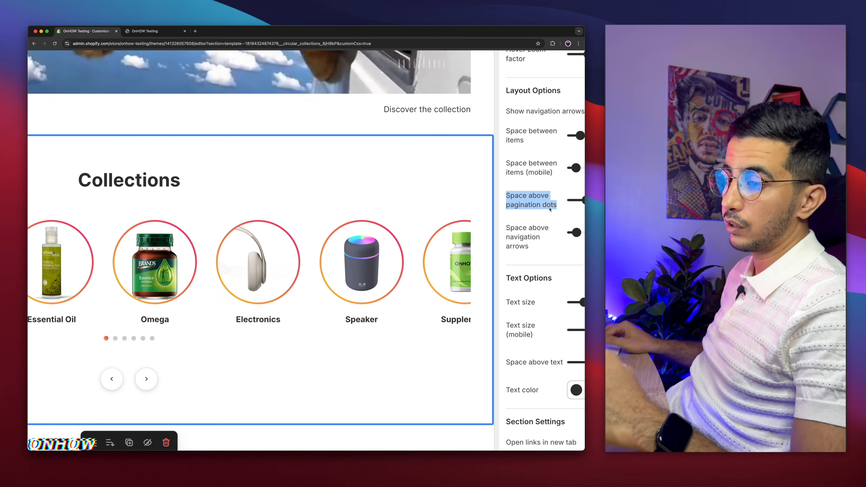
{"action": "scroll", "coordinate": [549, 209], "scroll_direction": "right", "scroll_amount": 5}
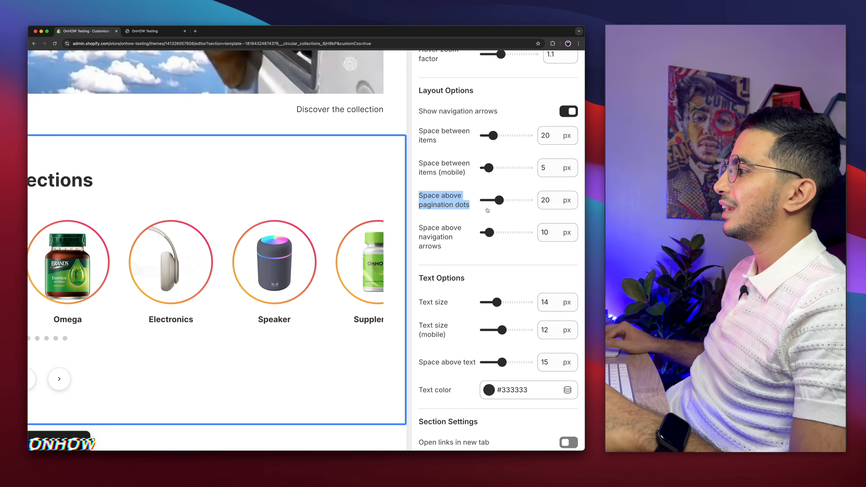
{"action": "scroll", "coordinate": [478, 200], "scroll_direction": "down", "scroll_amount": 2}
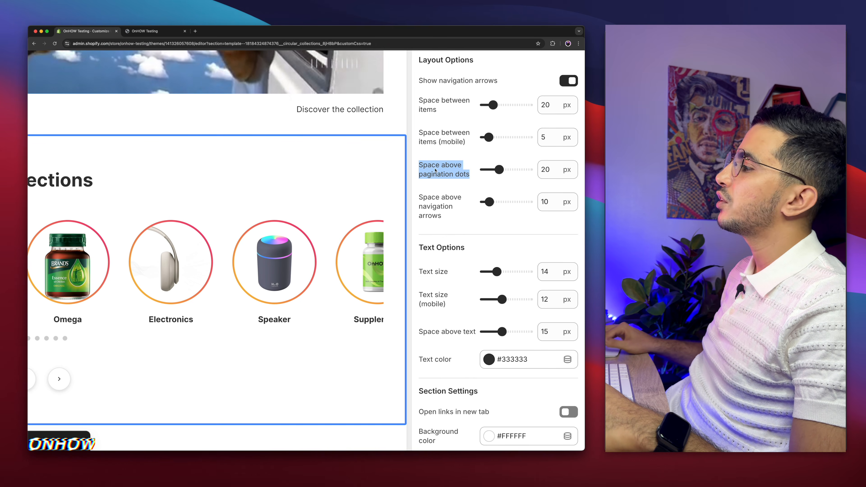
{"action": "scroll", "coordinate": [436, 187], "scroll_direction": "left", "scroll_amount": 4}
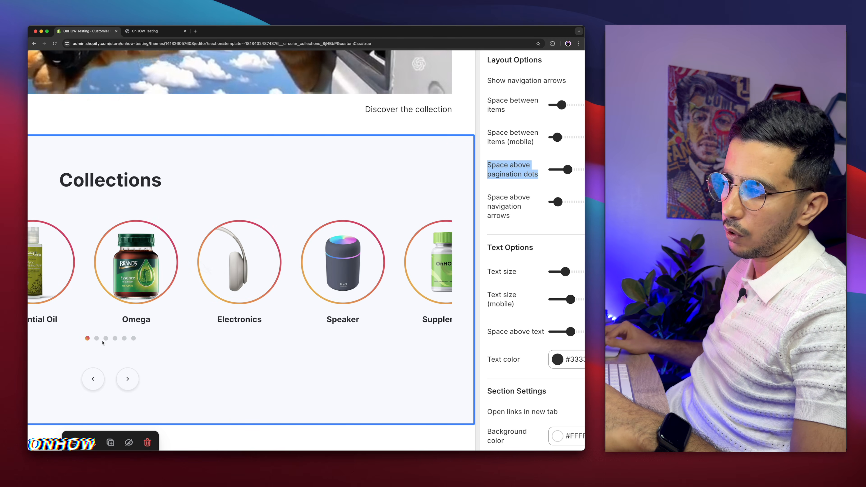
{"action": "scroll", "coordinate": [569, 181], "scroll_direction": "right", "scroll_amount": 2}
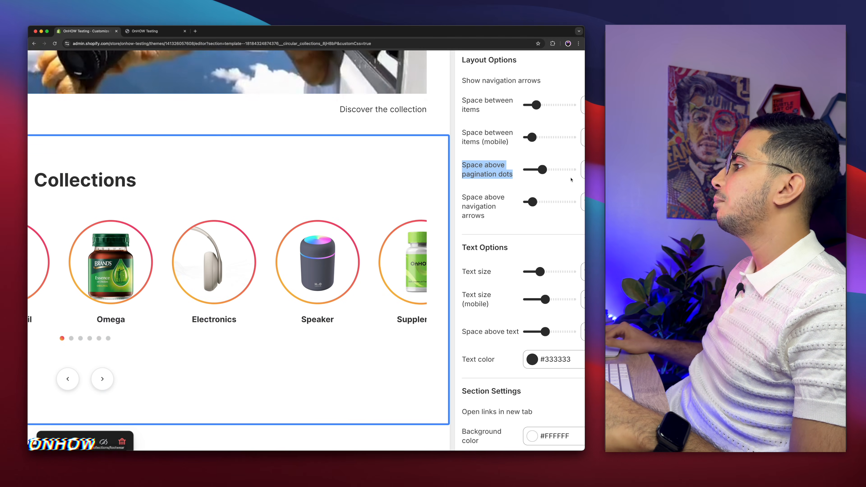
{"action": "left_click_drag", "start_coordinate": [544, 170], "coordinate": [557, 169]}
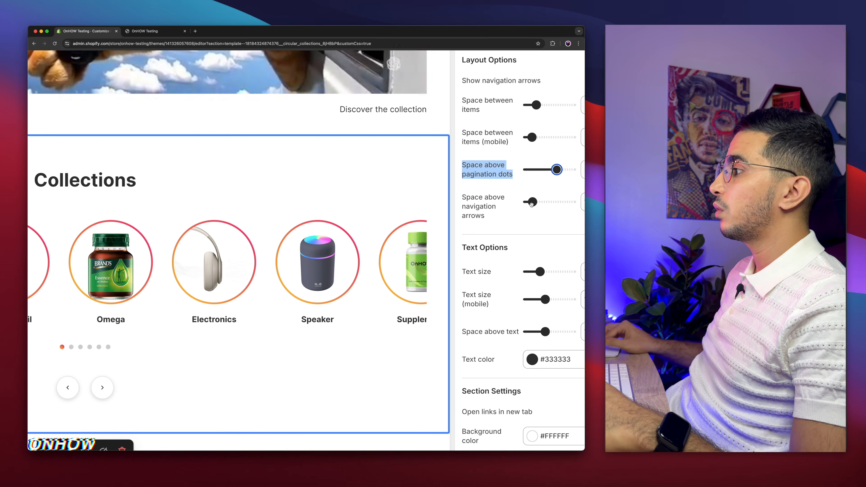
{"action": "left_click_drag", "start_coordinate": [531, 204], "coordinate": [527, 203]}
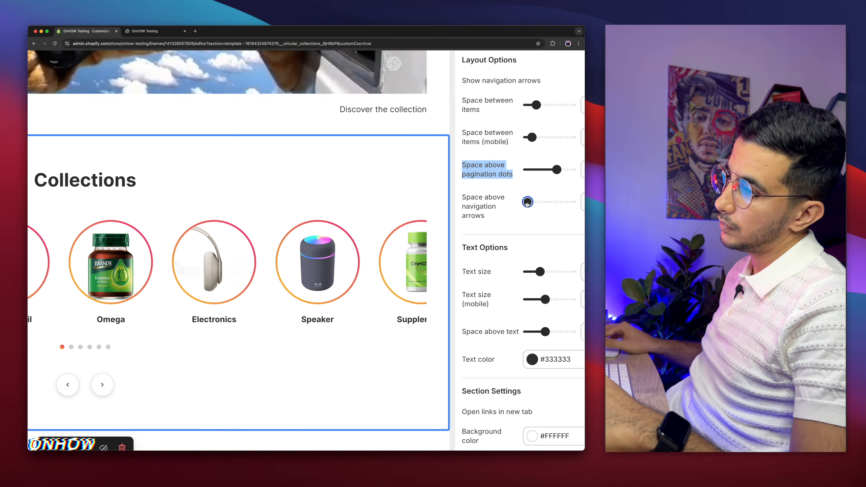
Try a text size of 21 px for the category labels and settle on 15 px
{"action": "scroll", "coordinate": [516, 227], "scroll_direction": "down", "scroll_amount": 4}
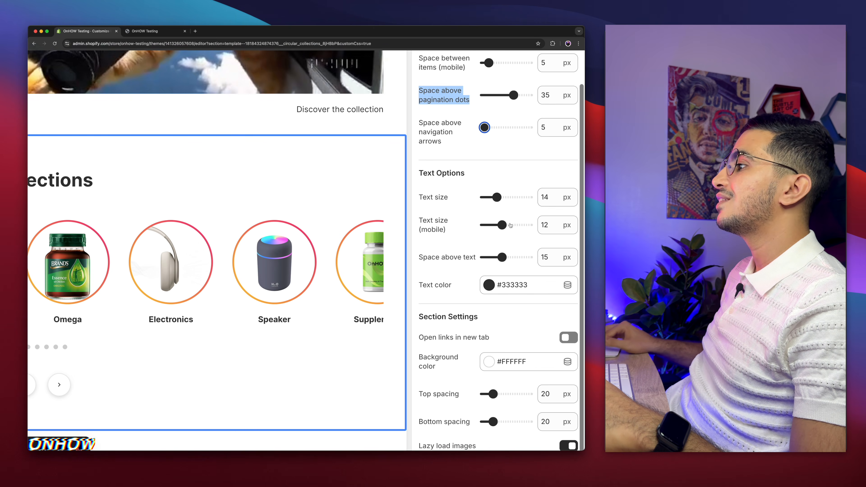
{"action": "left_click_drag", "start_coordinate": [419, 197], "coordinate": [518, 198]}
{"action": "left_click", "coordinate": [492, 199]}
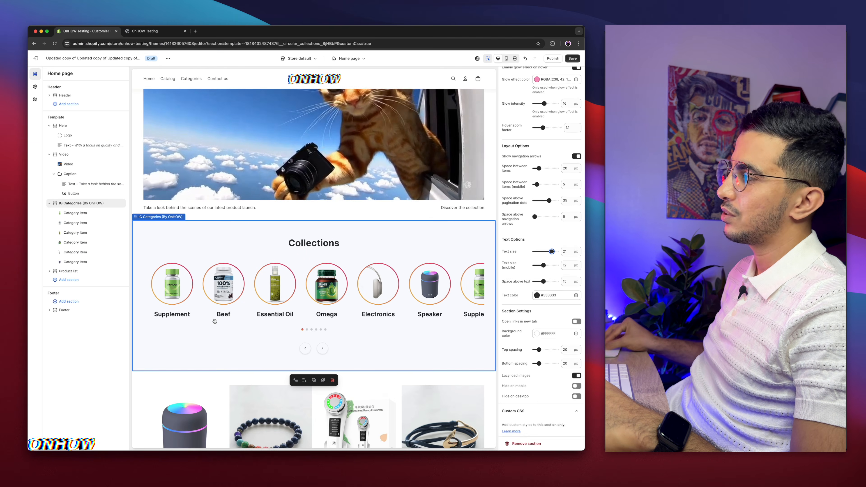
{"action": "scroll", "coordinate": [330, 302], "scroll_direction": "right", "scroll_amount": 3}
{"action": "left_click_drag", "start_coordinate": [523, 210], "coordinate": [506, 210]}
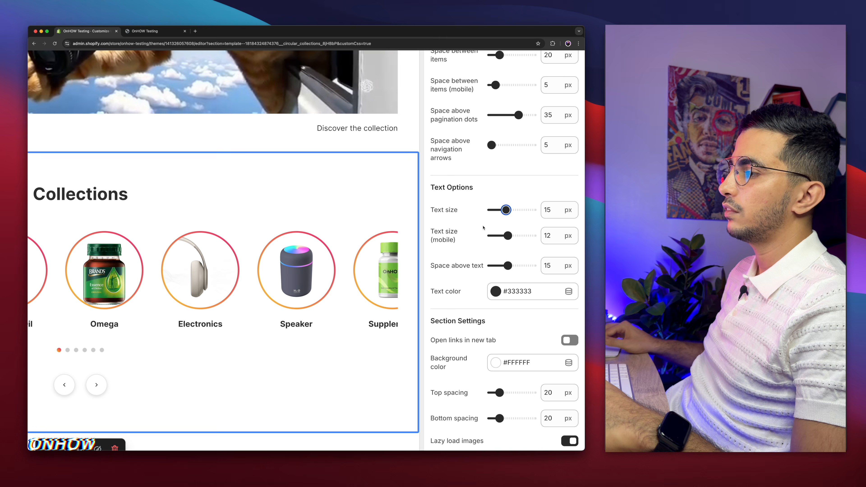
Review the mobile text size, text spacing, text color and background color options, and set the category links to open in a new tab
{"action": "left_click_drag", "start_coordinate": [431, 226], "coordinate": [470, 250]}
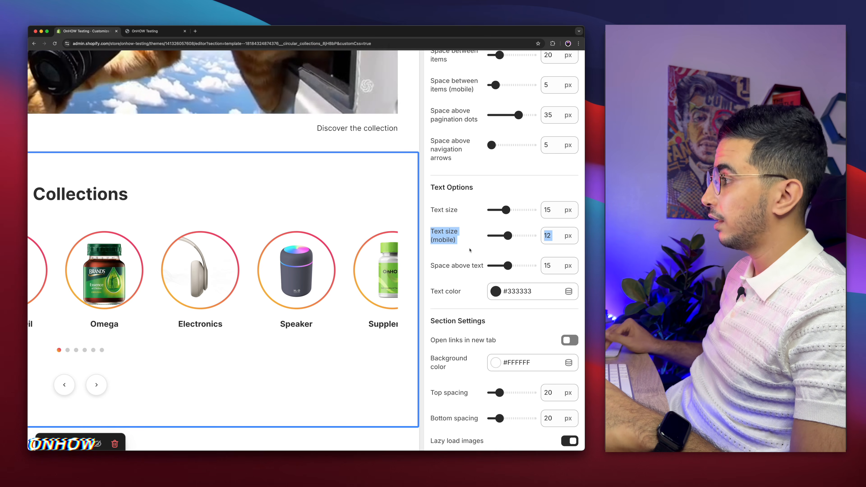
{"action": "scroll", "coordinate": [469, 250], "scroll_direction": "down", "scroll_amount": 3}
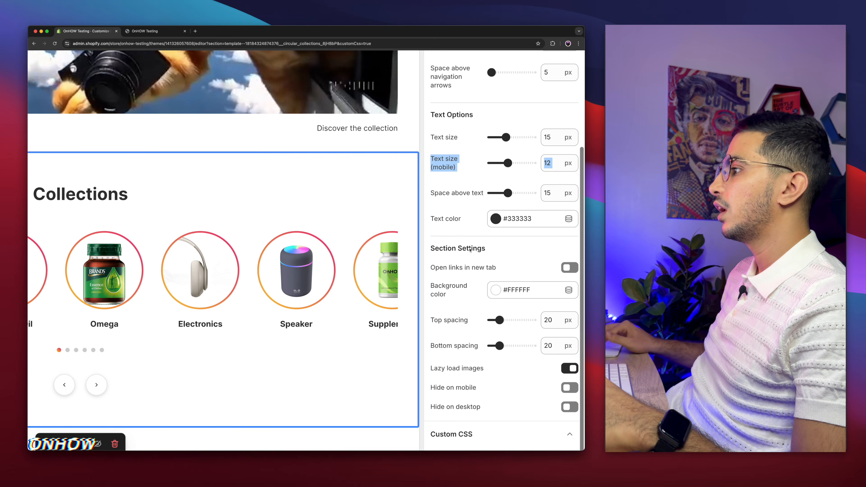
{"action": "left_click_drag", "start_coordinate": [429, 192], "coordinate": [210, 368]}
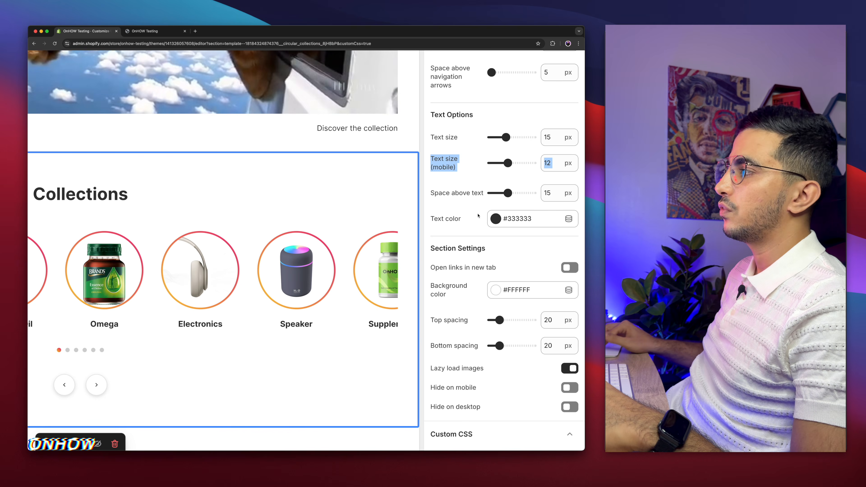
{"action": "left_click_drag", "start_coordinate": [429, 216], "coordinate": [475, 221]}
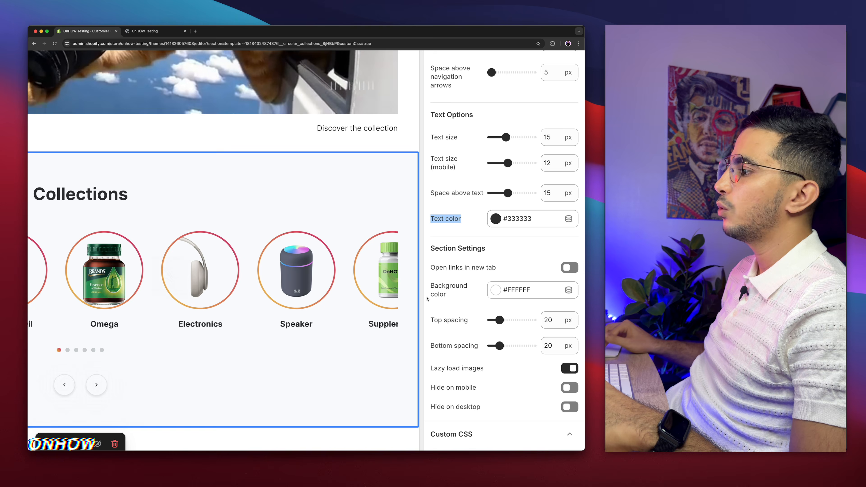
{"action": "left_click_drag", "start_coordinate": [431, 279], "coordinate": [460, 301]}
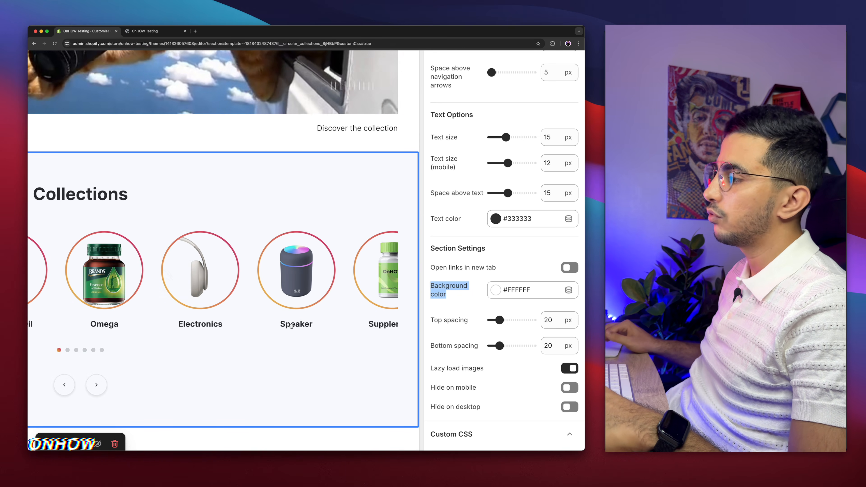
{"action": "scroll", "coordinate": [457, 251], "scroll_direction": "down", "scroll_amount": 1}
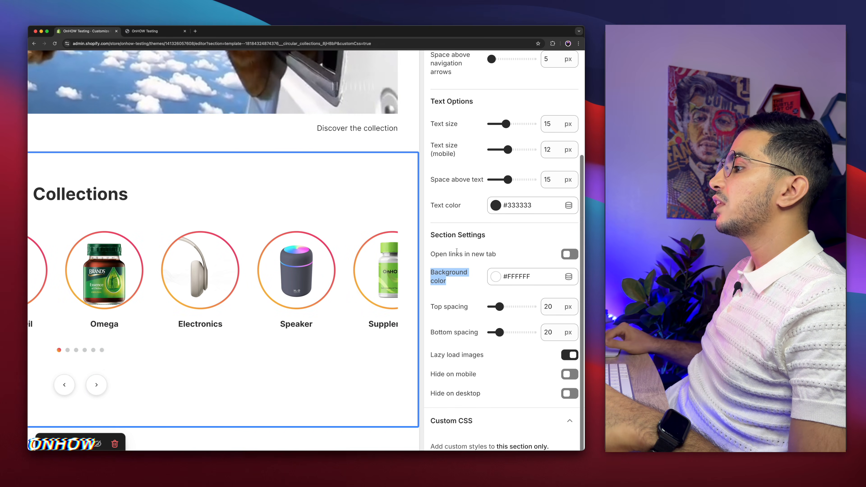
{"action": "left_click_drag", "start_coordinate": [429, 254], "coordinate": [507, 256]}
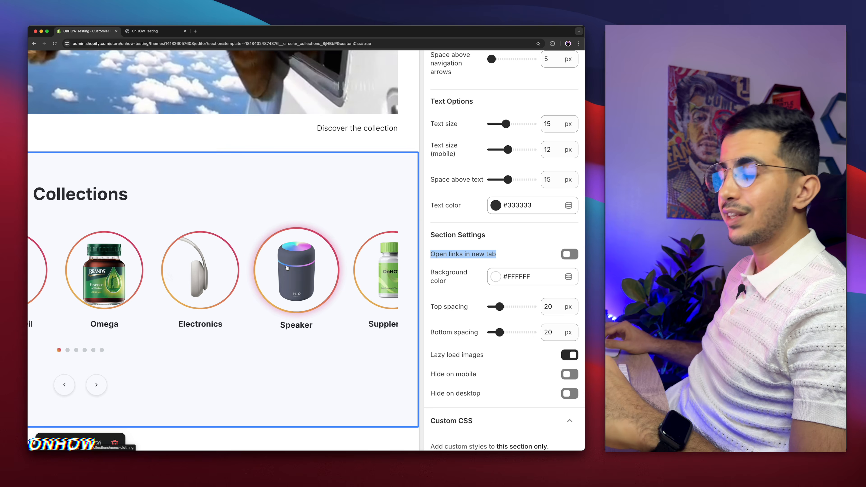
{"action": "left_click", "coordinate": [569, 254]}
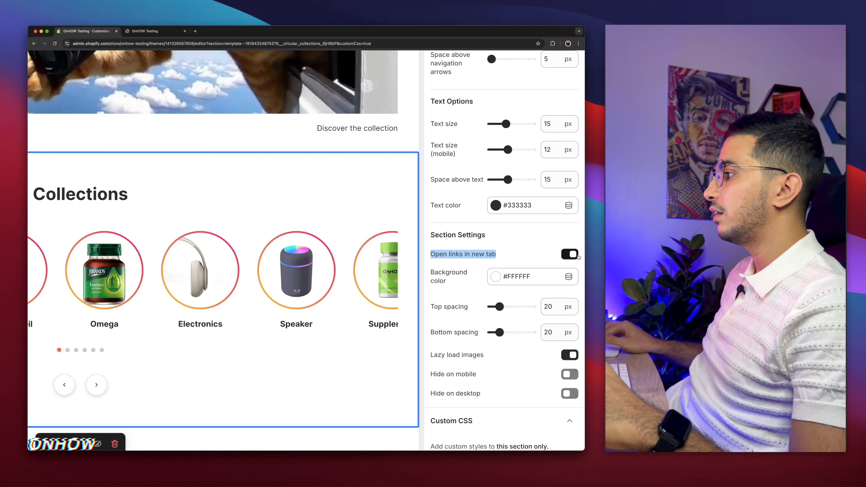
Set both the top spacing and the bottom spacing of the collections section to 0 px
{"action": "scroll", "coordinate": [522, 248], "scroll_direction": "down", "scroll_amount": 2}
{"action": "scroll", "coordinate": [522, 249], "scroll_direction": "down", "scroll_amount": 3}
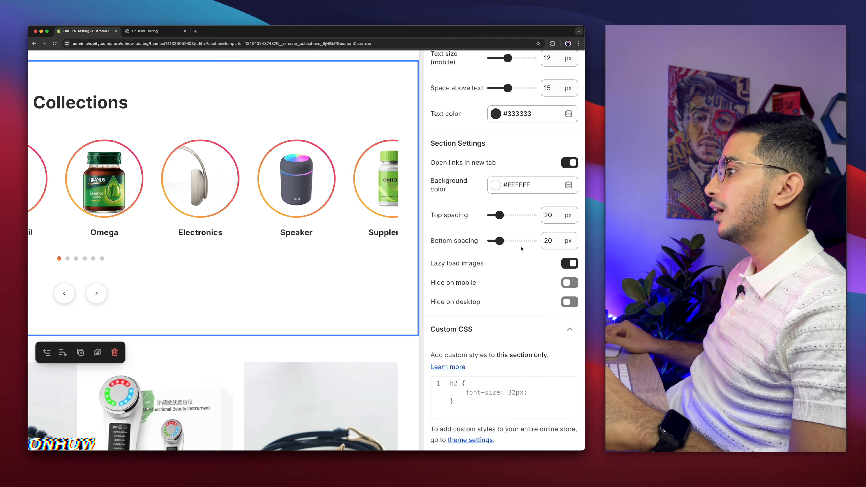
{"action": "left_click_drag", "start_coordinate": [430, 214], "coordinate": [487, 215]}
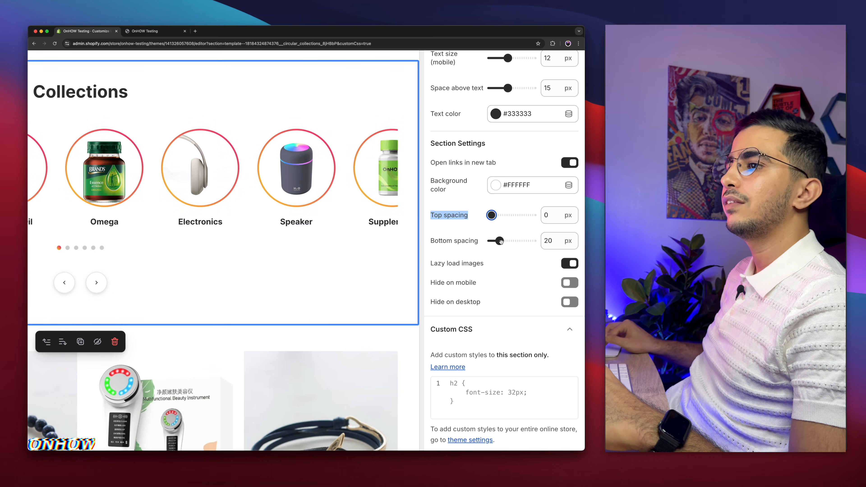
{"action": "left_click_drag", "start_coordinate": [500, 241], "coordinate": [492, 241]}
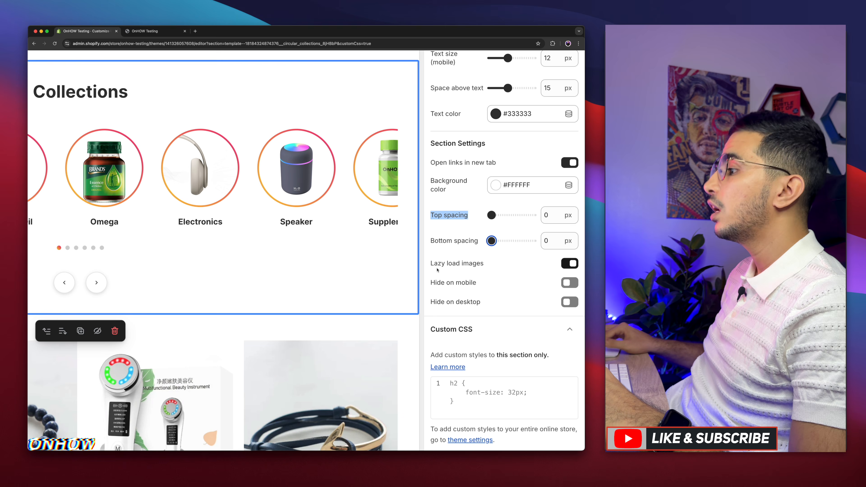
Review the hide on mobile and hide on desktop options, and save the theme changes
{"action": "left_click_drag", "start_coordinate": [428, 282], "coordinate": [485, 287]}
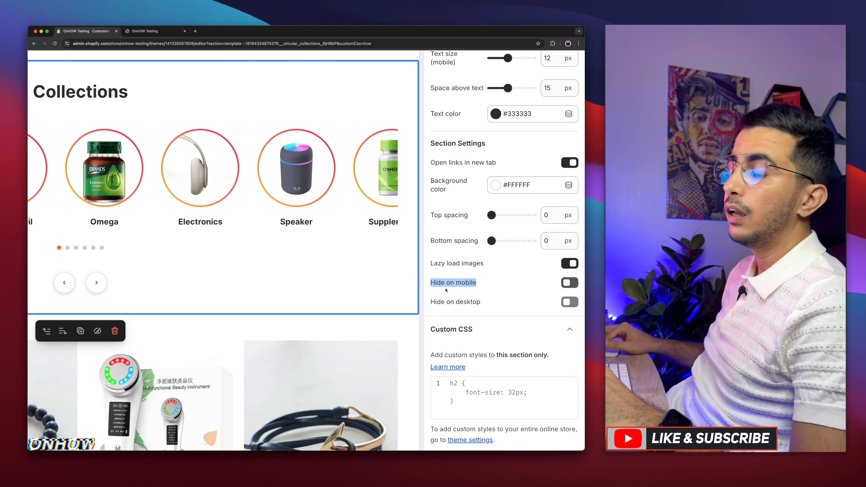
{"action": "left_click_drag", "start_coordinate": [430, 303], "coordinate": [505, 309]}
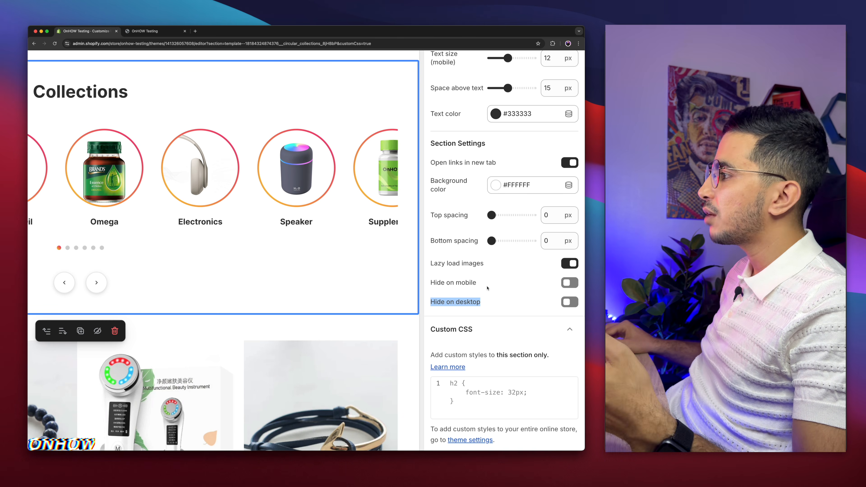
{"action": "key", "text": "super+minus"}
{"action": "key", "text": "super+minus"}
{"action": "key", "text": "super+minus"}
{"action": "key", "text": "super+minus"}
{"action": "key", "text": "super+minus"}
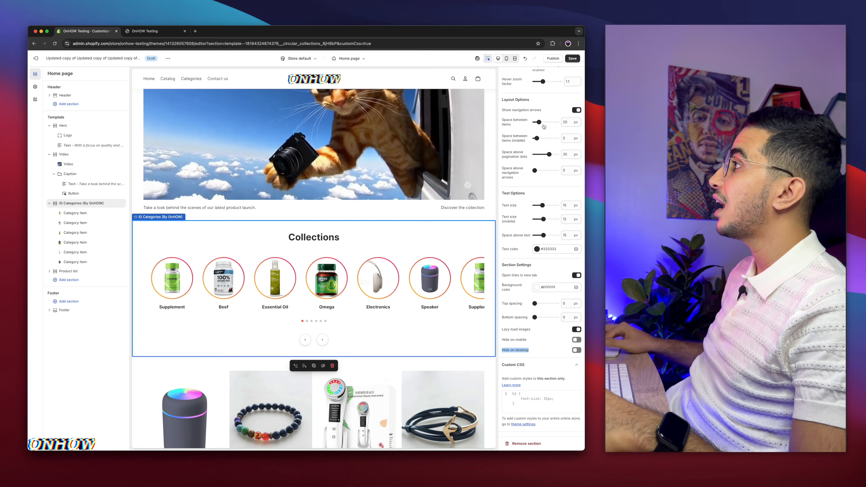
{"action": "left_click", "coordinate": [570, 59]}
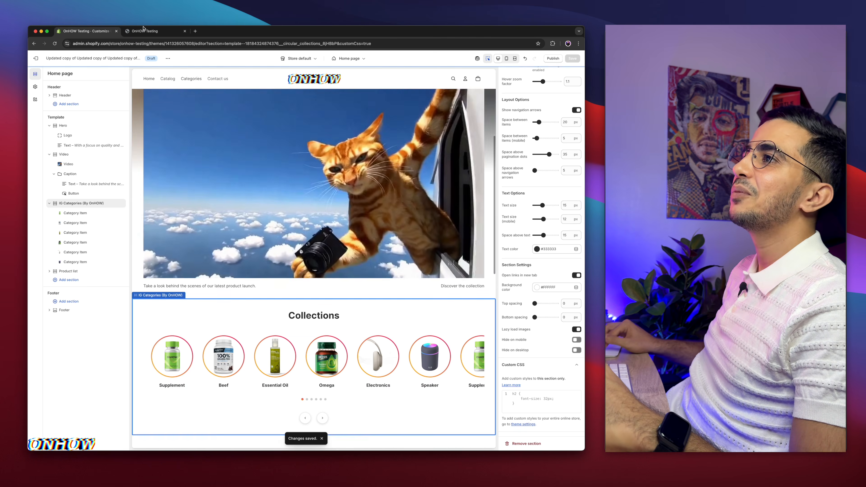
Switch to the storefront preview, reload it and look at the circular Collections section on the home page
{"action": "left_click", "coordinate": [146, 32]}
{"action": "left_click", "coordinate": [55, 43]}
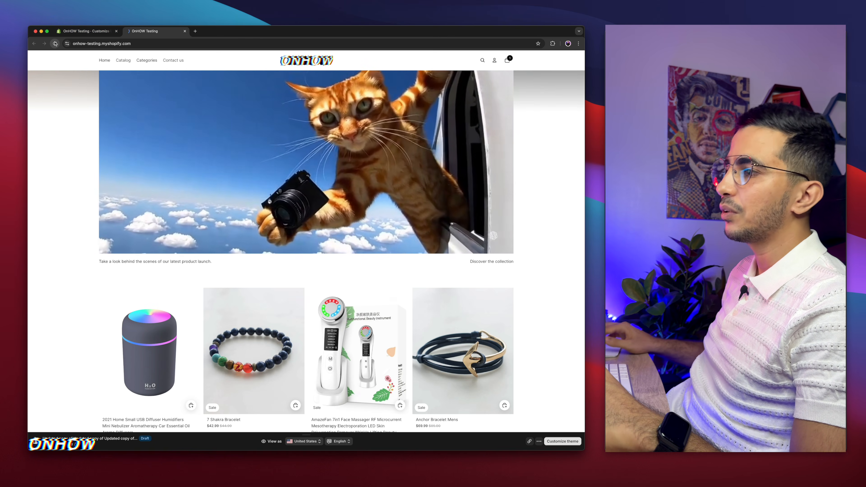
{"action": "scroll", "coordinate": [62, 293], "scroll_direction": "down", "scroll_amount": 2}
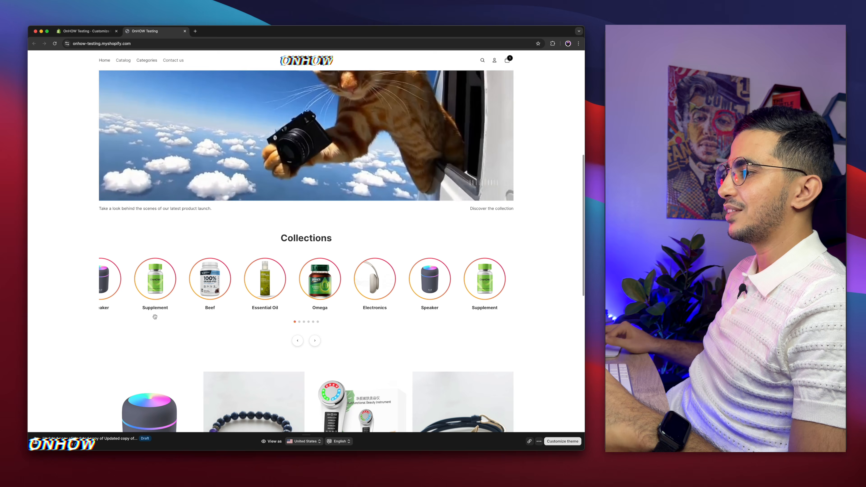
{"action": "scroll", "coordinate": [320, 279], "scroll_direction": "up", "scroll_amount": 5}
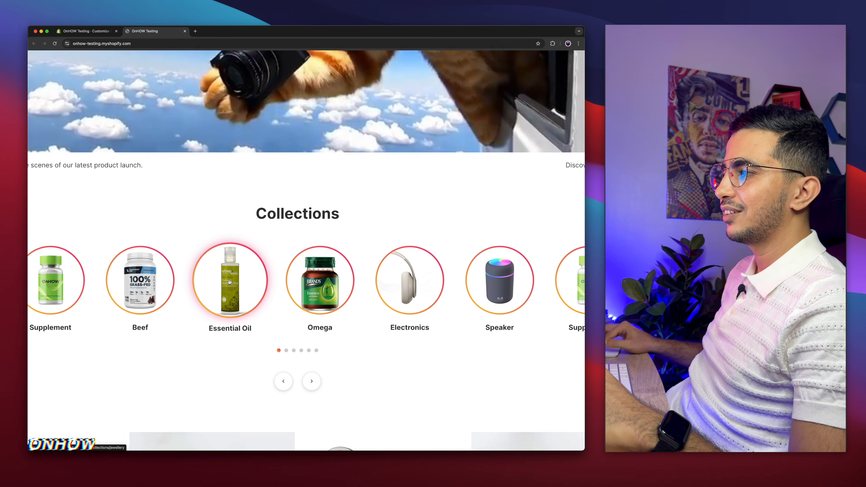
Advance the Collections carousel by four items and test the Supplement category's link, returning to the storefront home page
{"action": "left_click", "coordinate": [313, 382]}
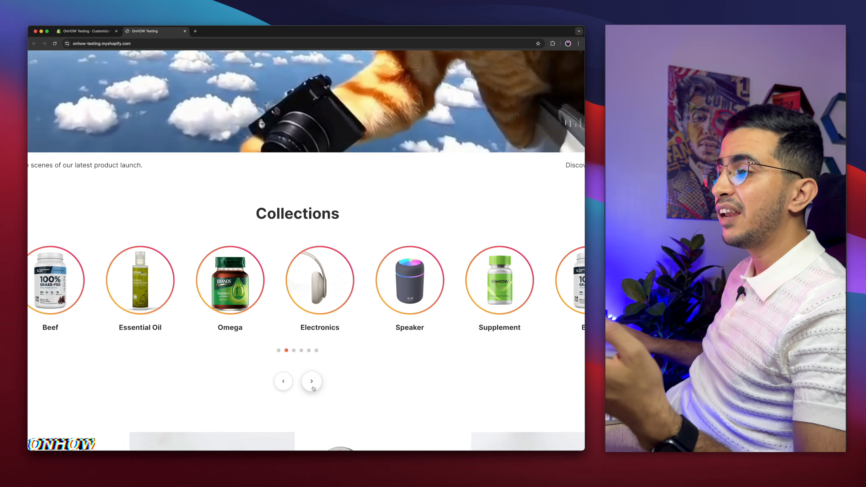
{"action": "left_click", "coordinate": [313, 387]}
{"action": "left_click", "coordinate": [313, 387]}
{"action": "left_click", "coordinate": [312, 388]}
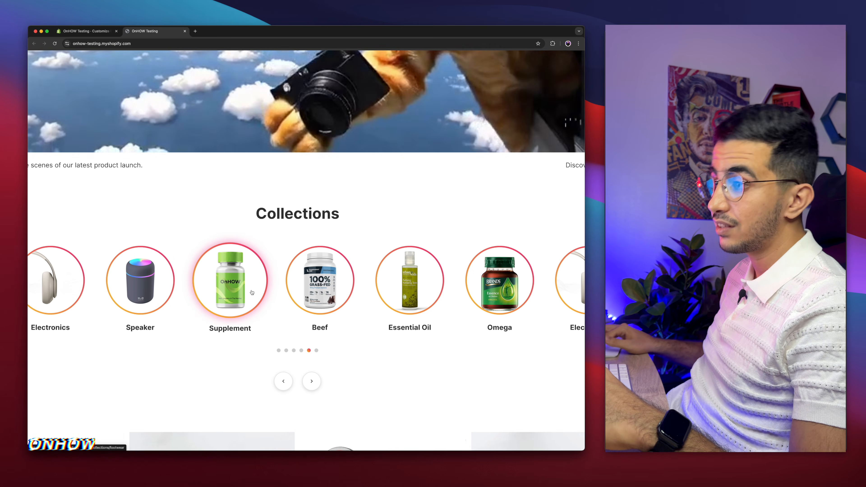
{"action": "left_click", "coordinate": [229, 282]}
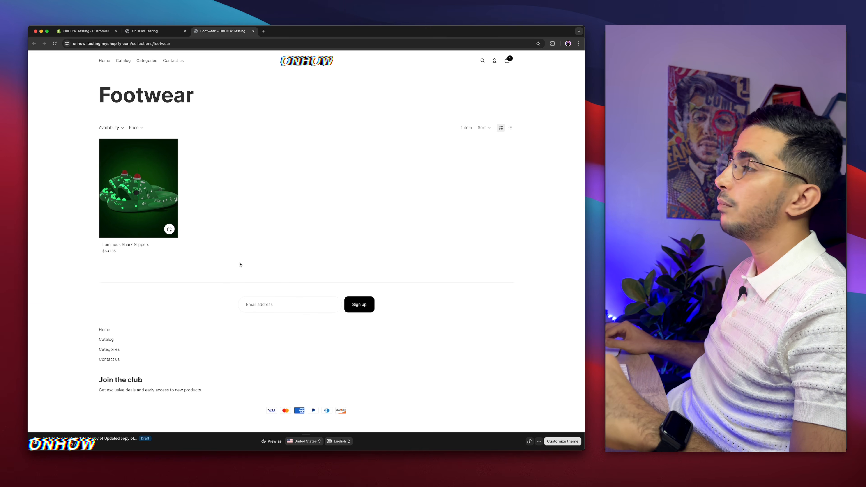
{"action": "left_click", "coordinate": [158, 31]}
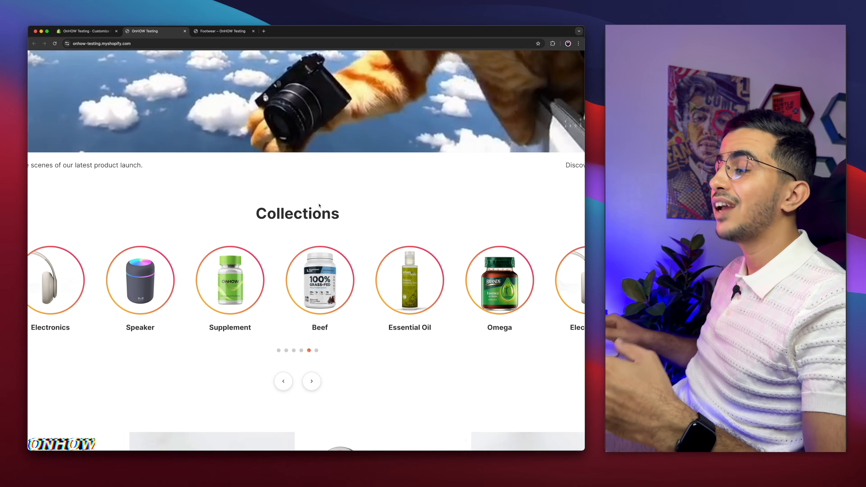